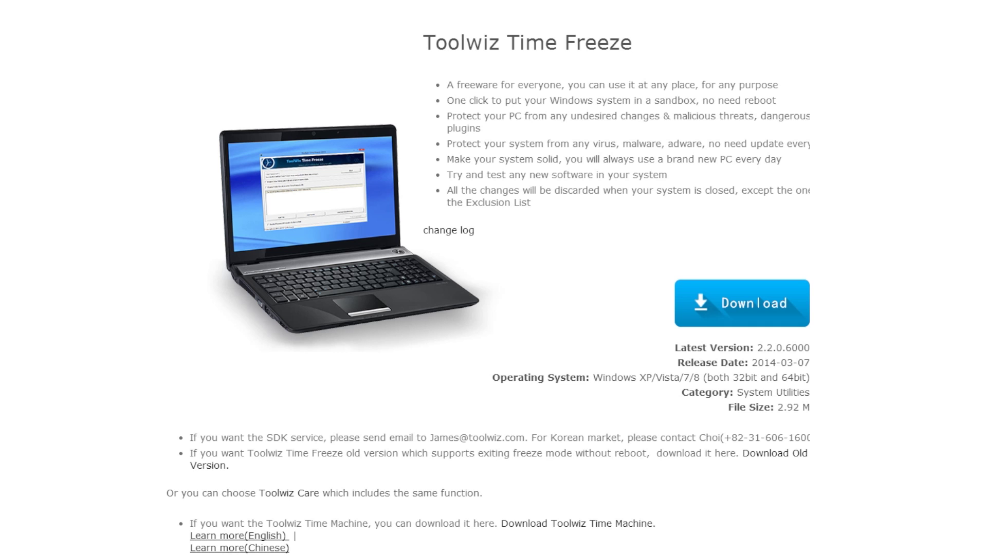
Download the Toolwiz Time Freeze installer, launch Setup_Timefreeze.exe and authorize it to make changes to the computer
click(748, 300)
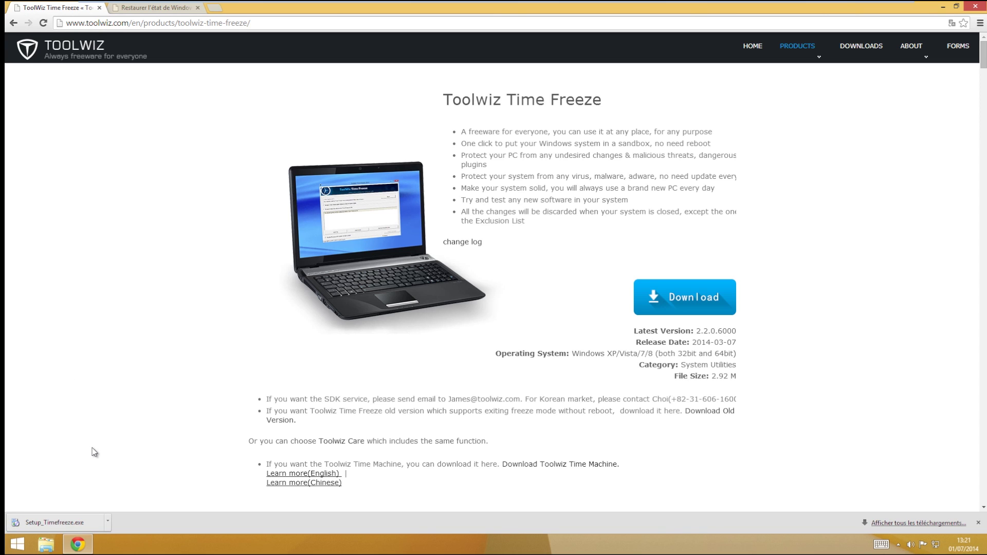
click(78, 524)
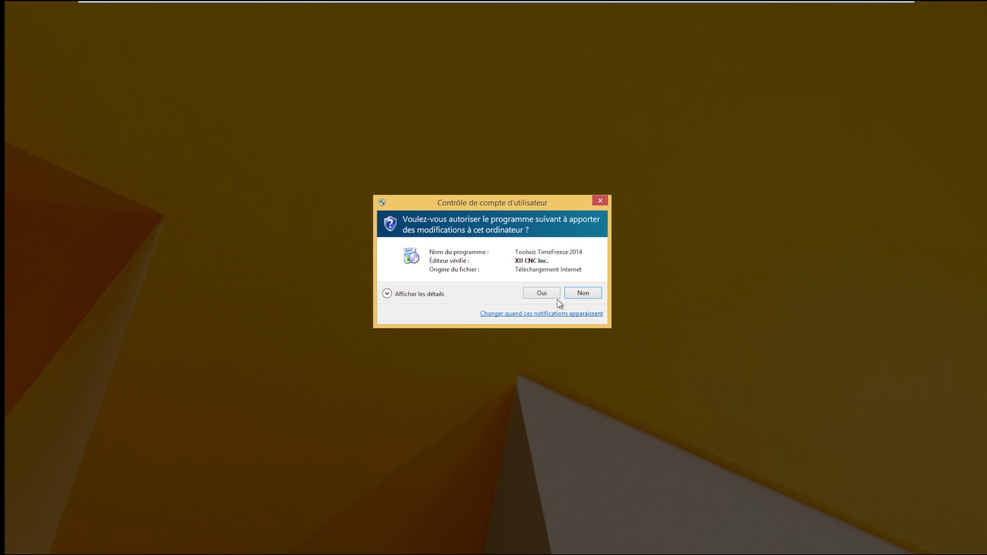
click(544, 294)
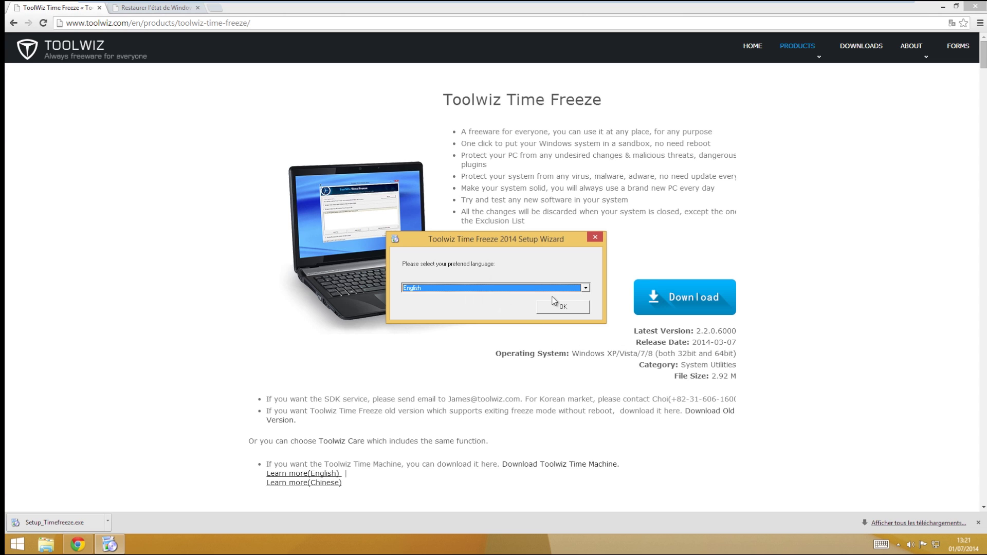
Choose English as the setup language and advance through the welcome, license and install location pages to the optional settings
click(570, 288)
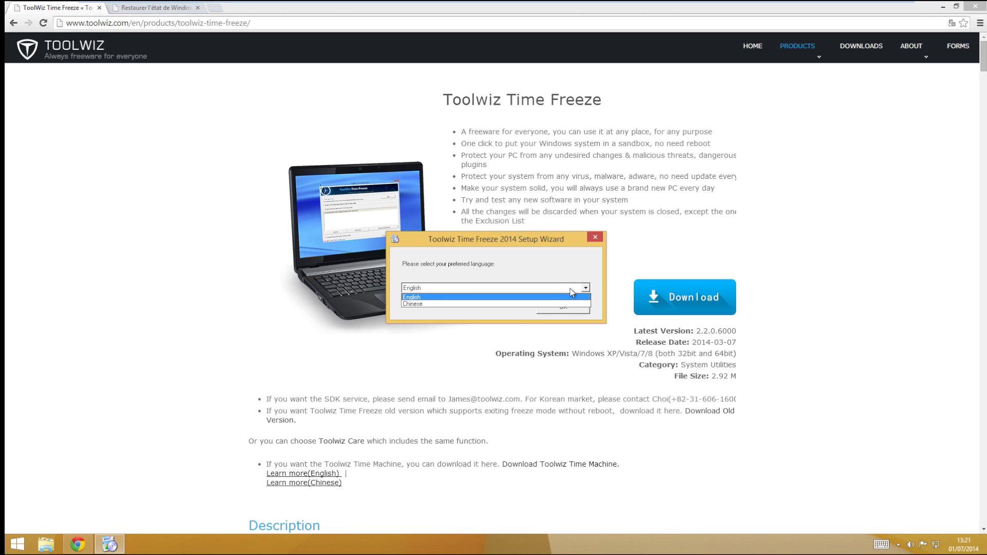
click(571, 290)
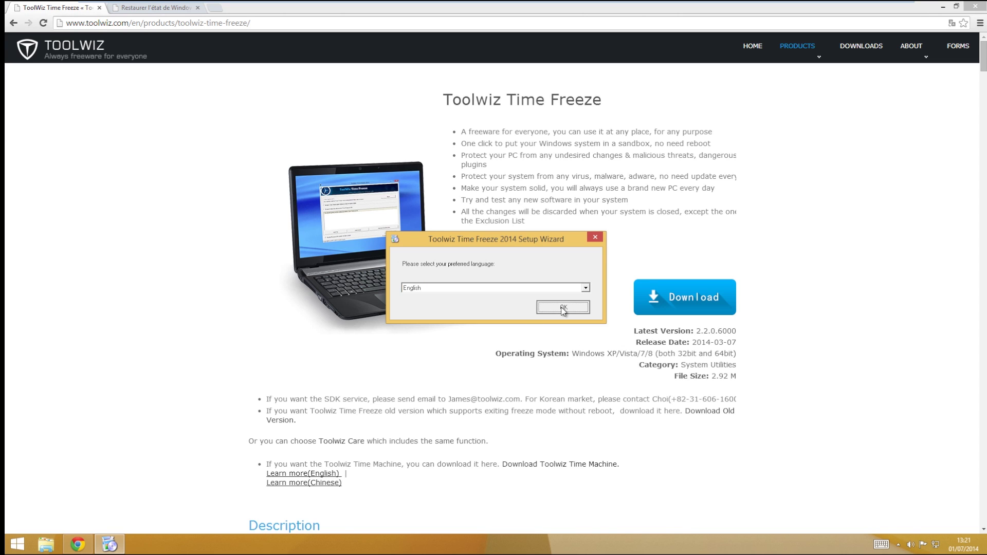
click(563, 310)
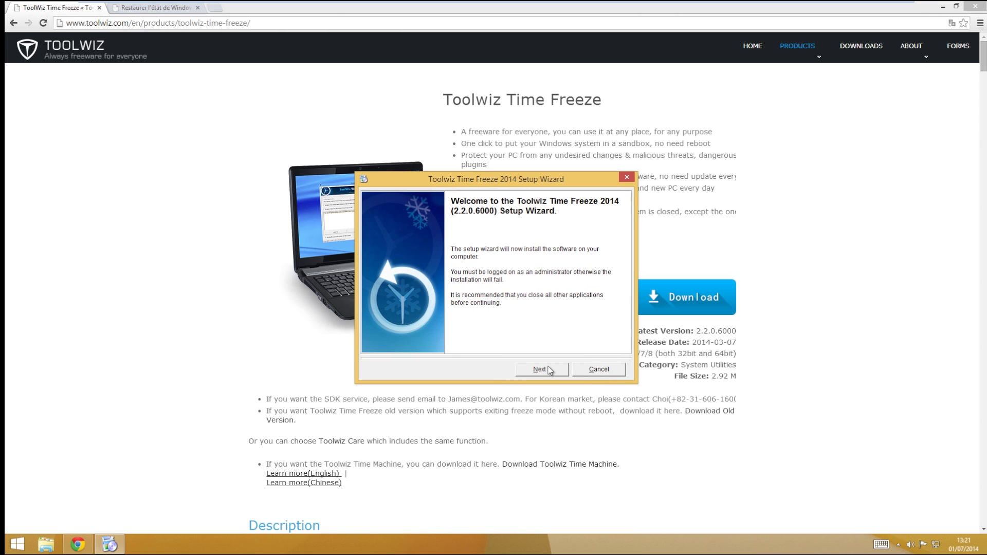
click(545, 370)
click(554, 373)
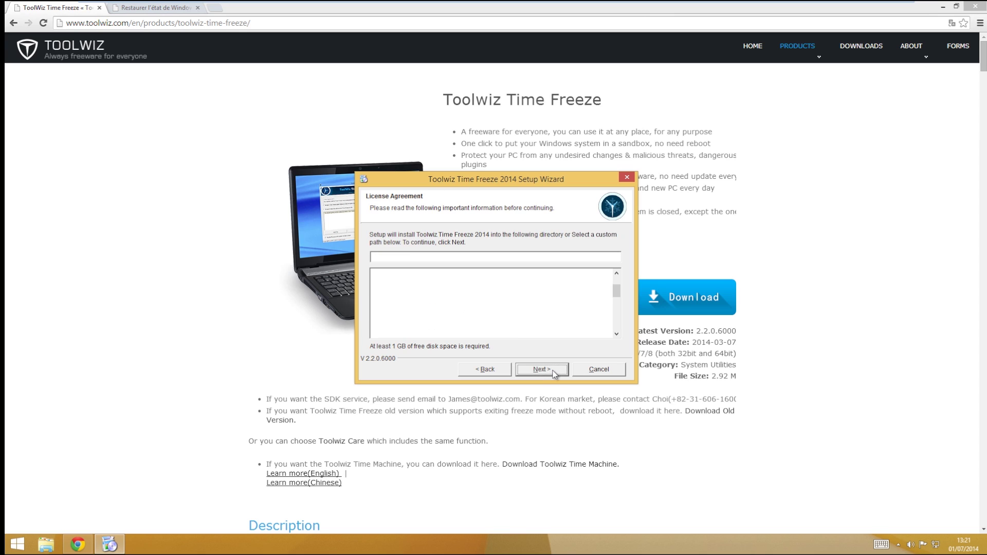
click(554, 374)
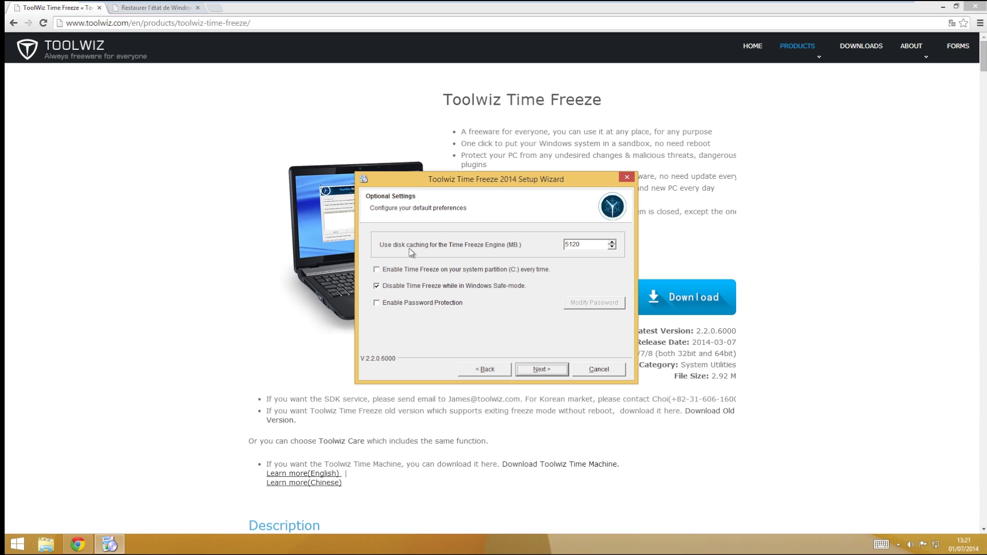
drag(596, 245, 486, 259)
double_click(566, 244)
click(377, 270)
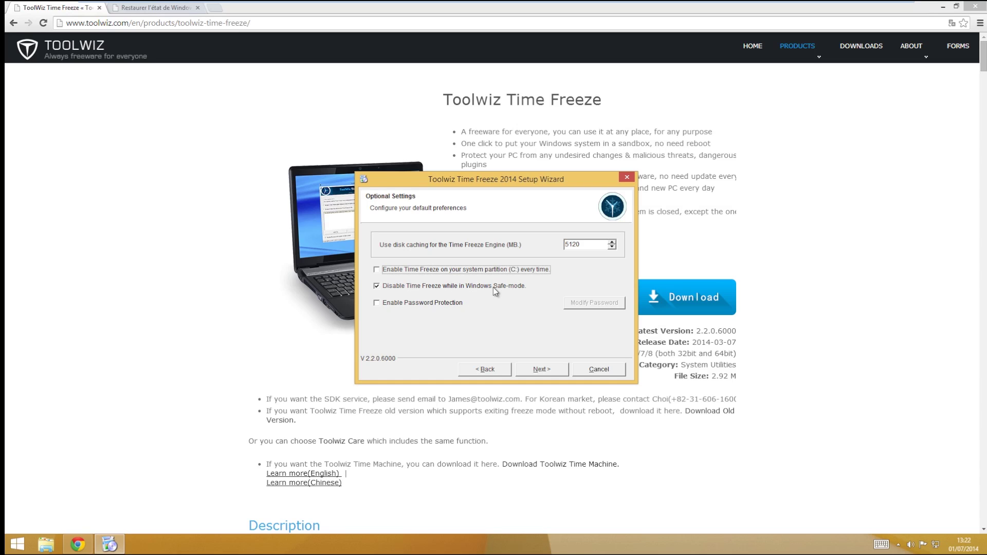
Enable password protection, enter and confirm the new access password, and proceed with the installation
click(421, 304)
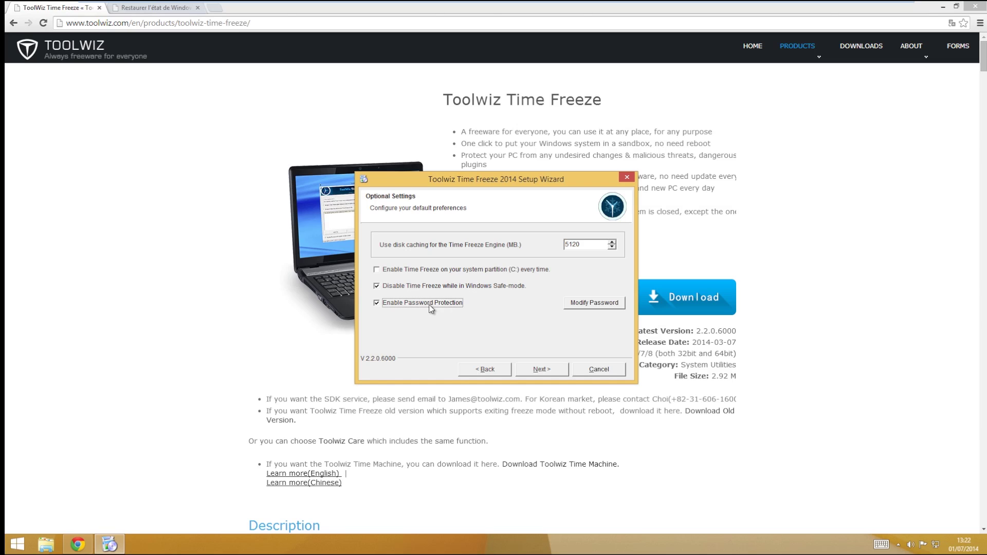
click(591, 305)
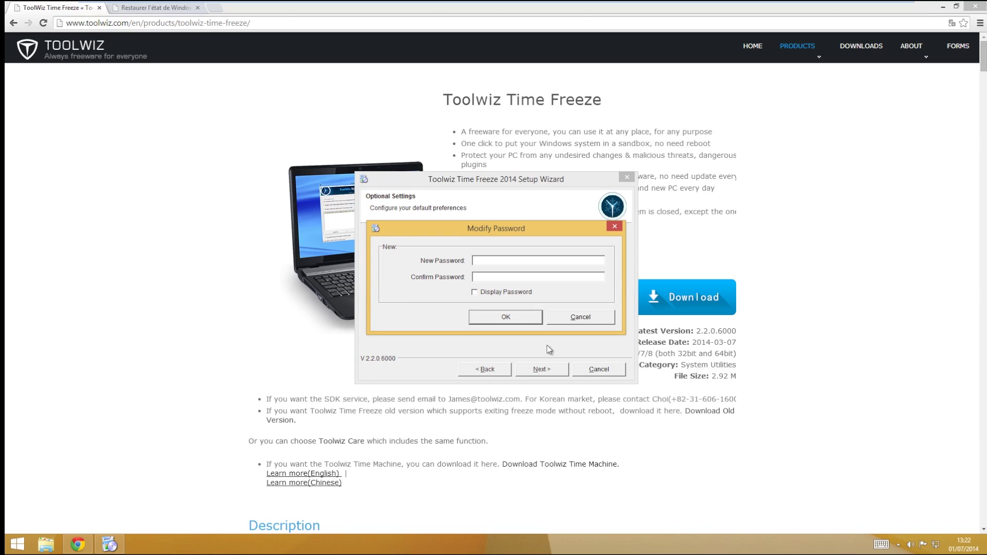
text(************)
click(500, 323)
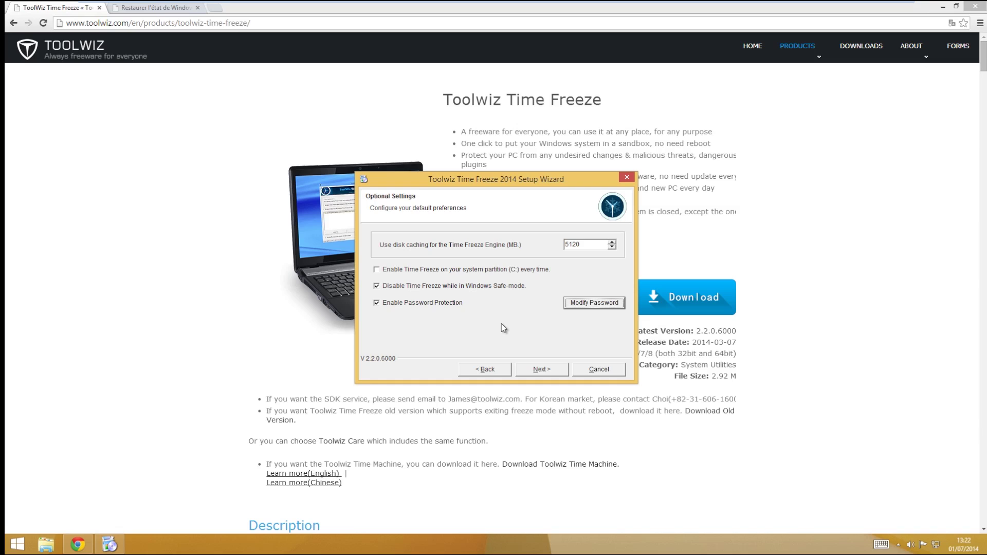
click(543, 368)
click(544, 370)
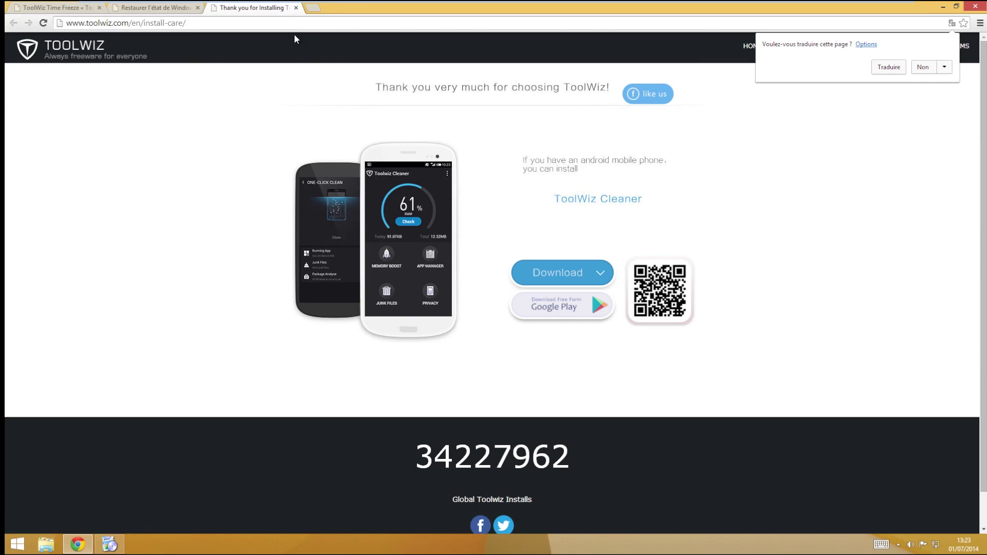
Close the Toolwiz thank-you page and the browser, and complete the setup with an immediate restart
click(294, 61)
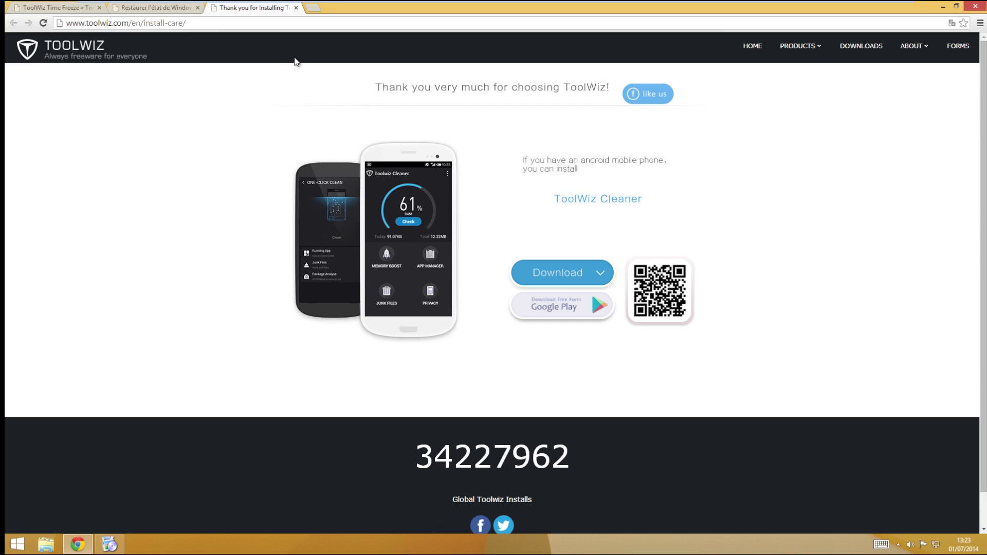
click(296, 8)
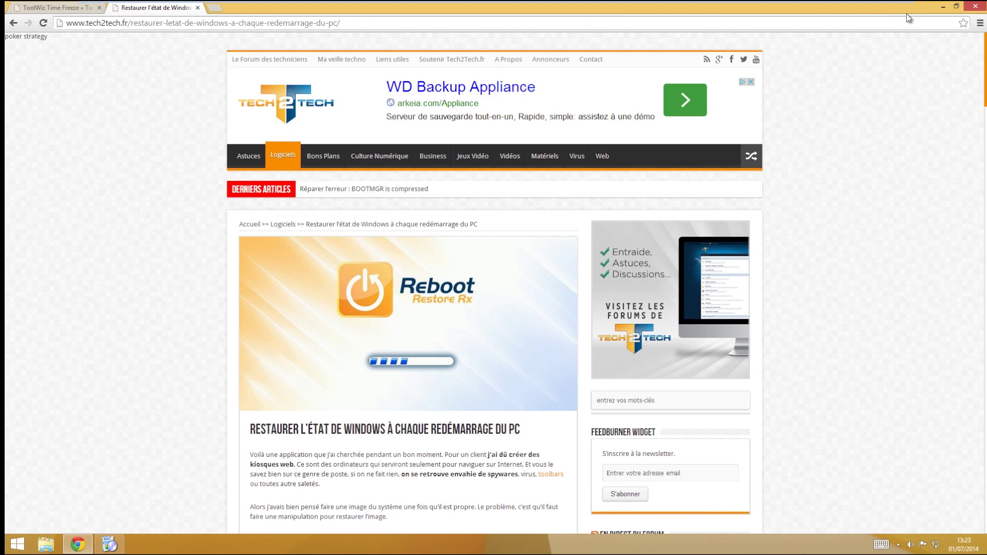
click(971, 7)
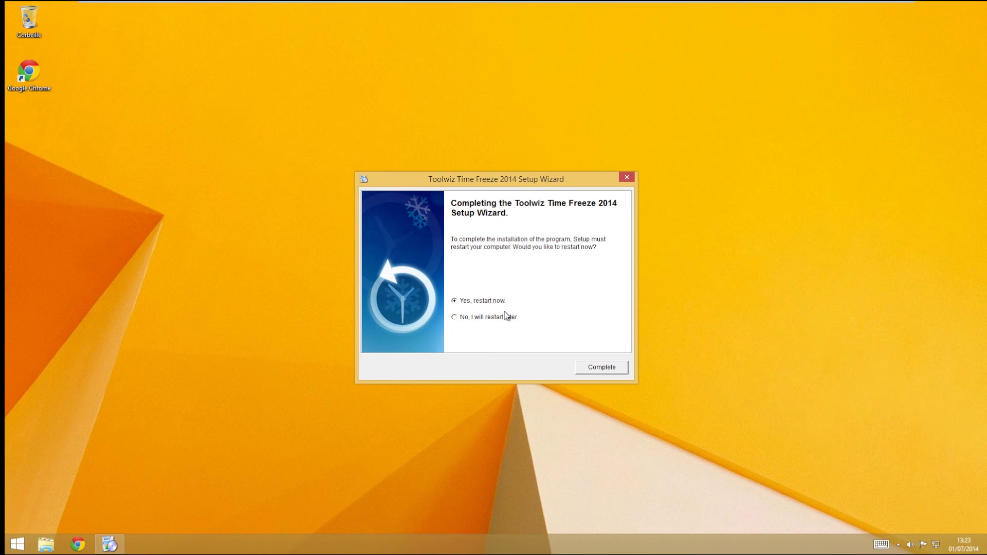
click(602, 367)
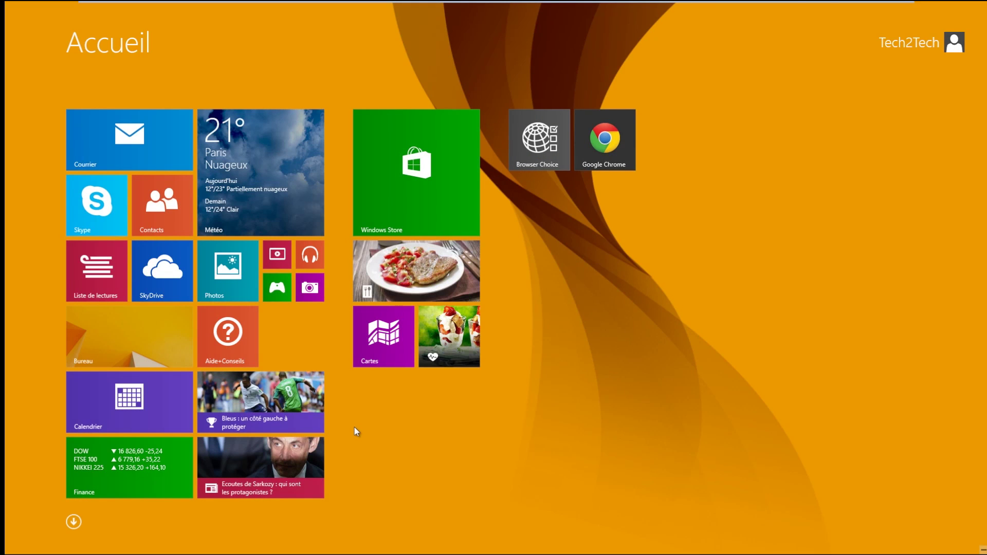
Go to the desktop and open the Toolwiz Time Freeze 2014 control window by entering the access password
click(123, 315)
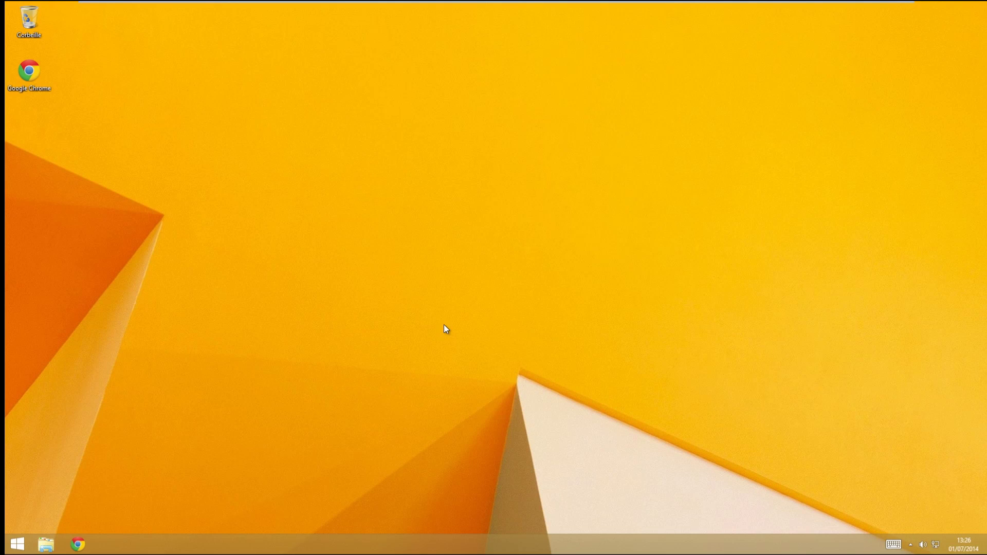
click(911, 545)
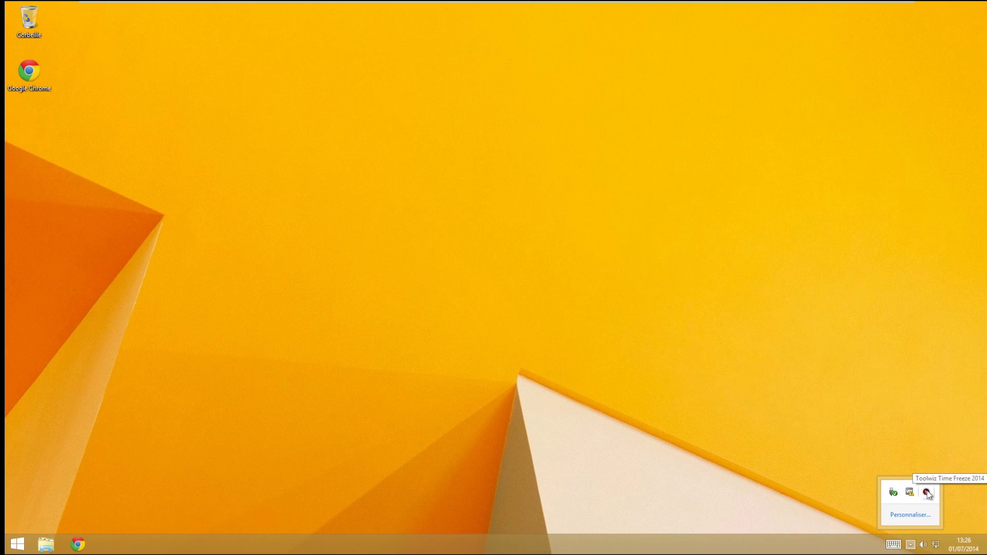
double_click(928, 496)
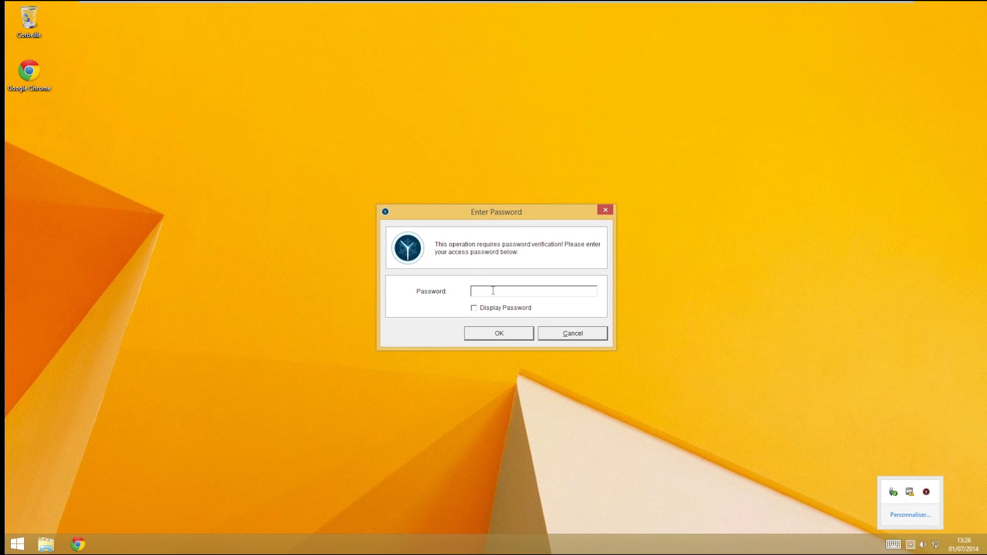
text(******)
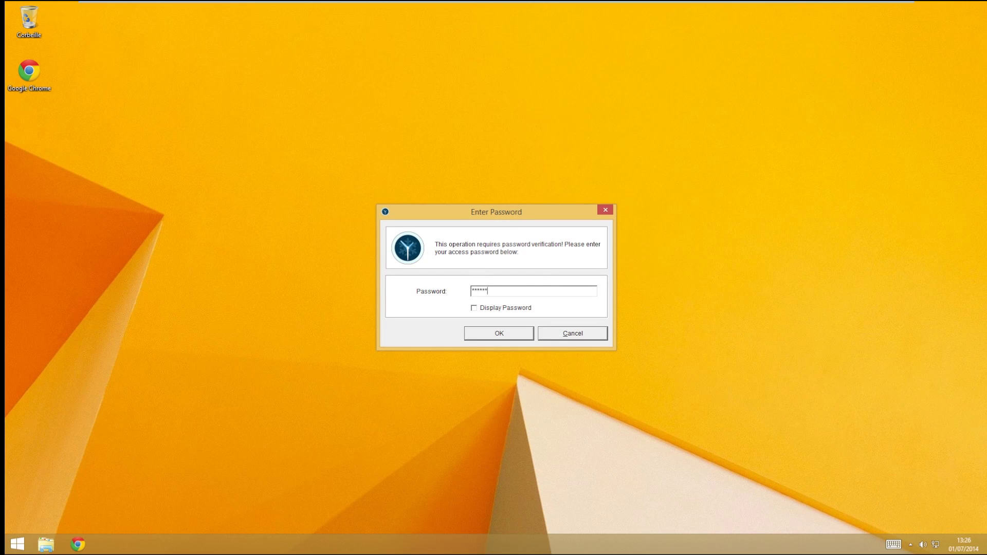
key(Return)
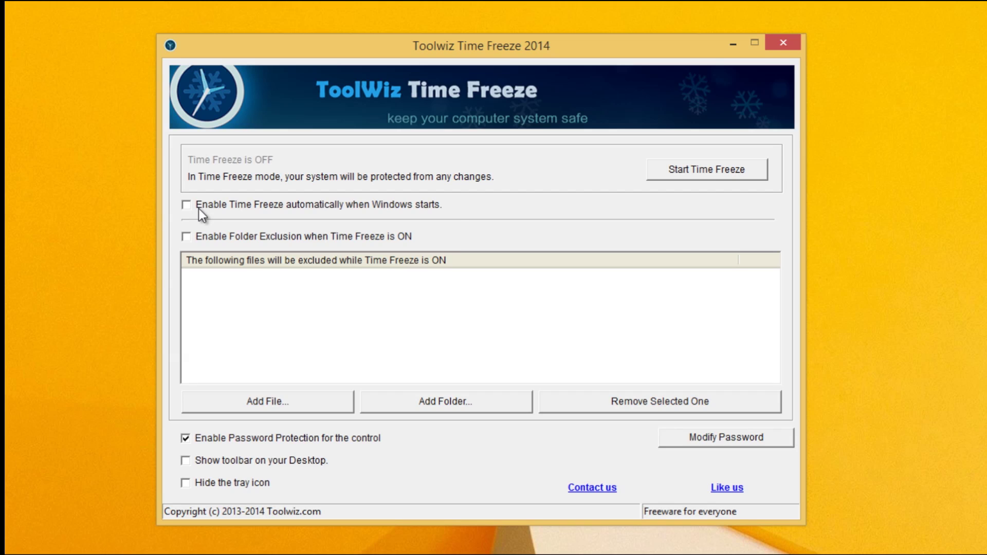
Enable folder exclusion while Time Freeze is on and add the Documents folder under Utilisateurs, Tech2Tech to the exclusions
click(214, 238)
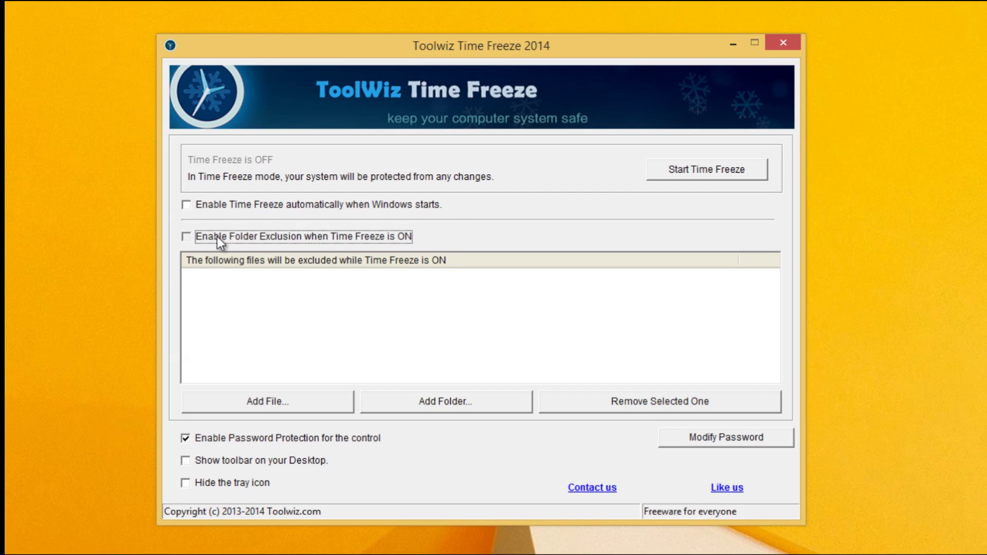
click(279, 236)
click(254, 239)
click(432, 403)
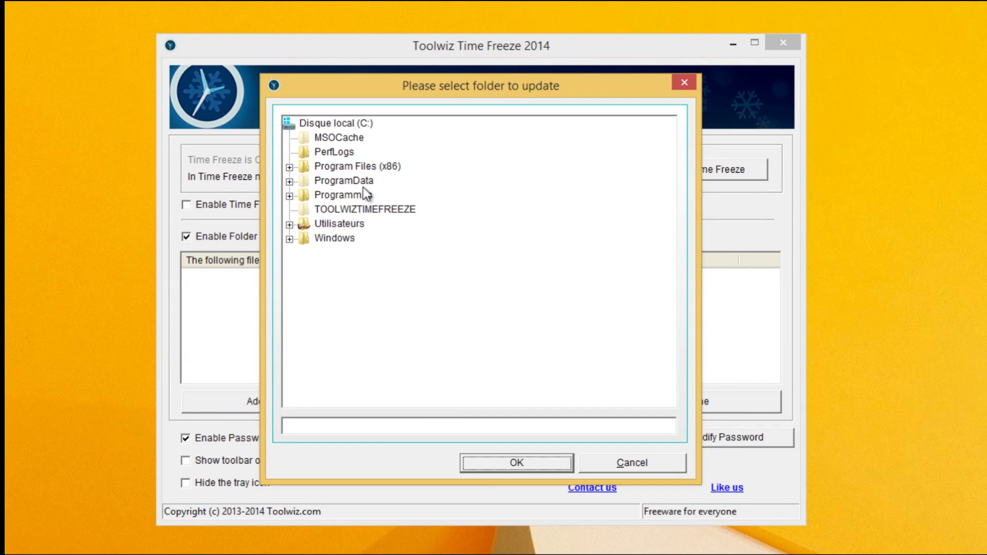
double_click(316, 220)
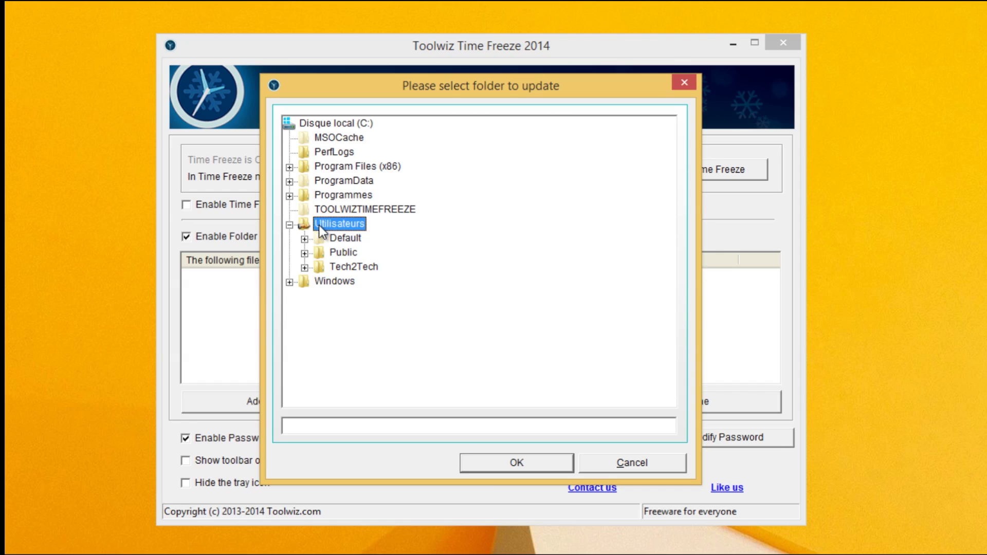
double_click(344, 266)
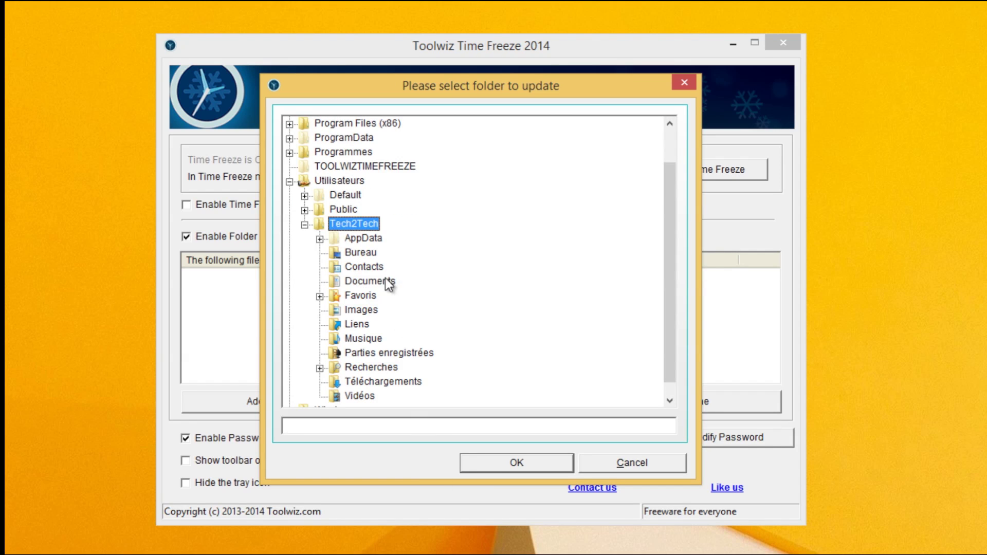
click(386, 282)
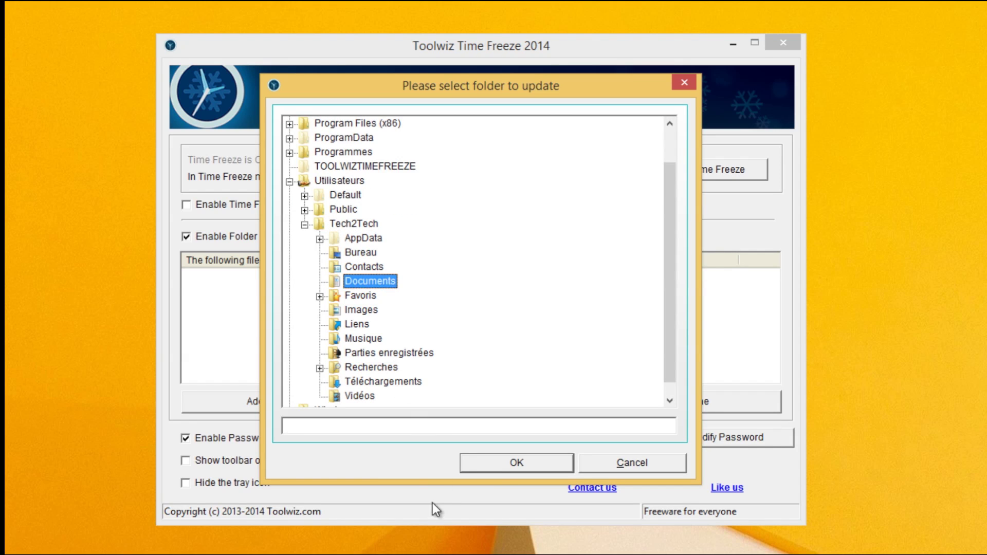
click(497, 466)
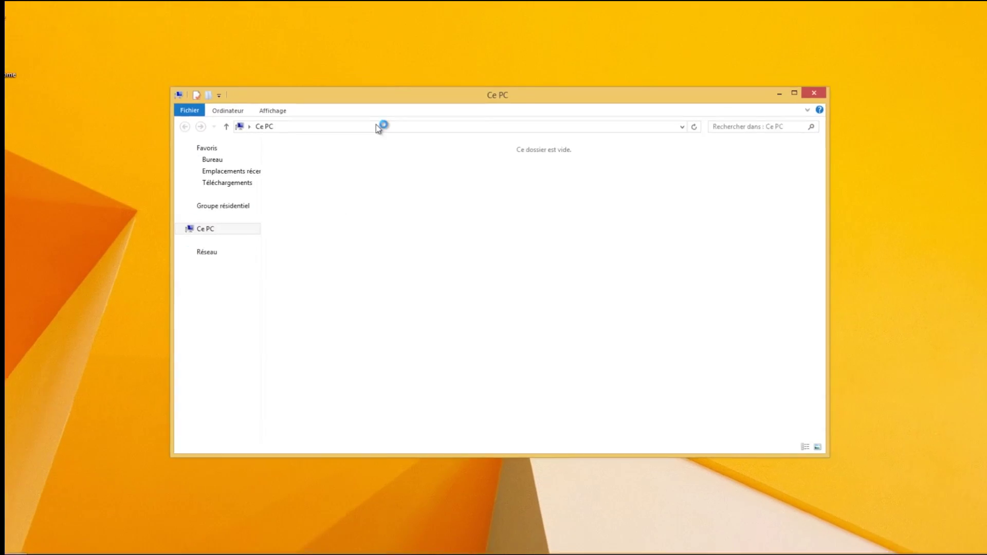
Create a new bitmap image with its default name in the Documents folder of Ce PC
drag(429, 109, 465, 119)
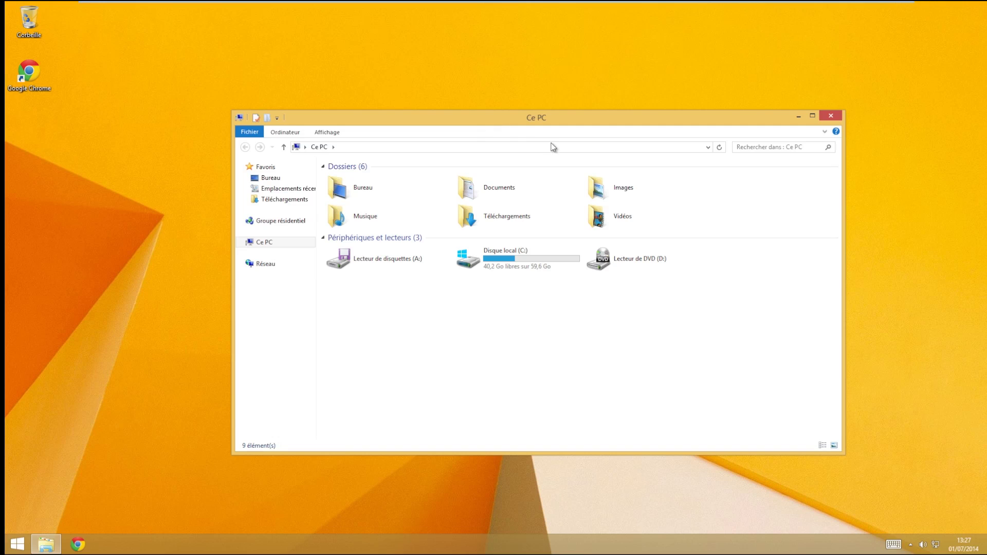
double_click(522, 186)
right_click(385, 243)
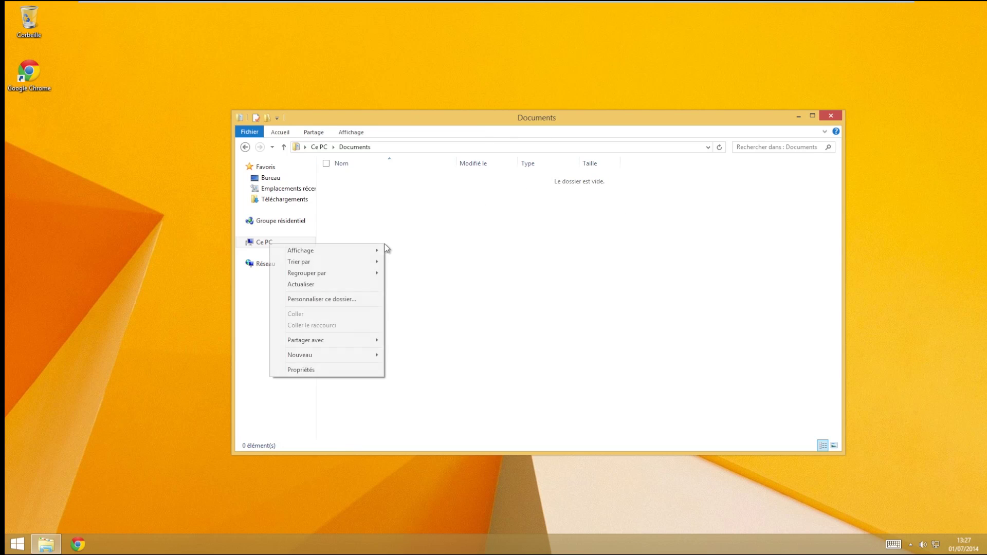
mouse_move(376, 356)
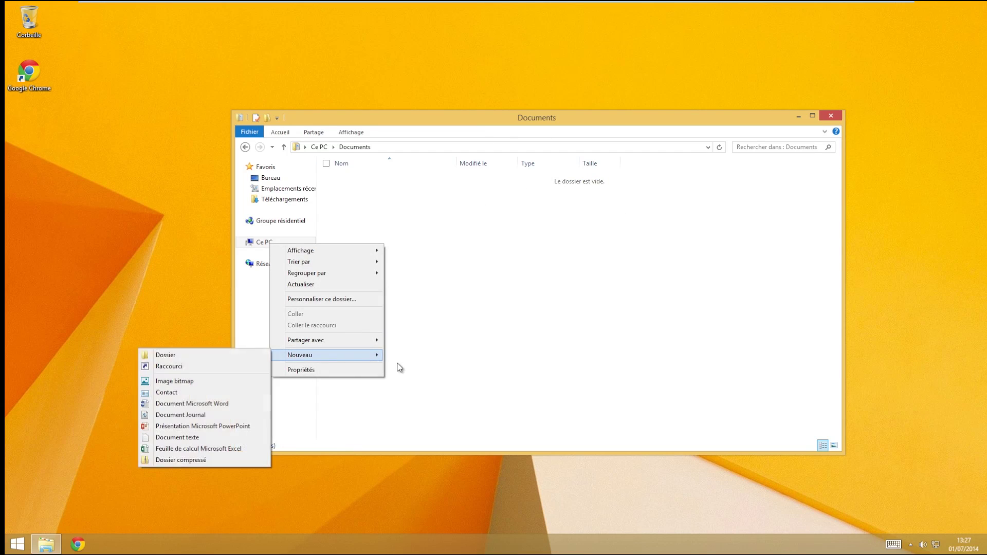
click(185, 380)
right_click(401, 264)
mouse_move(358, 383)
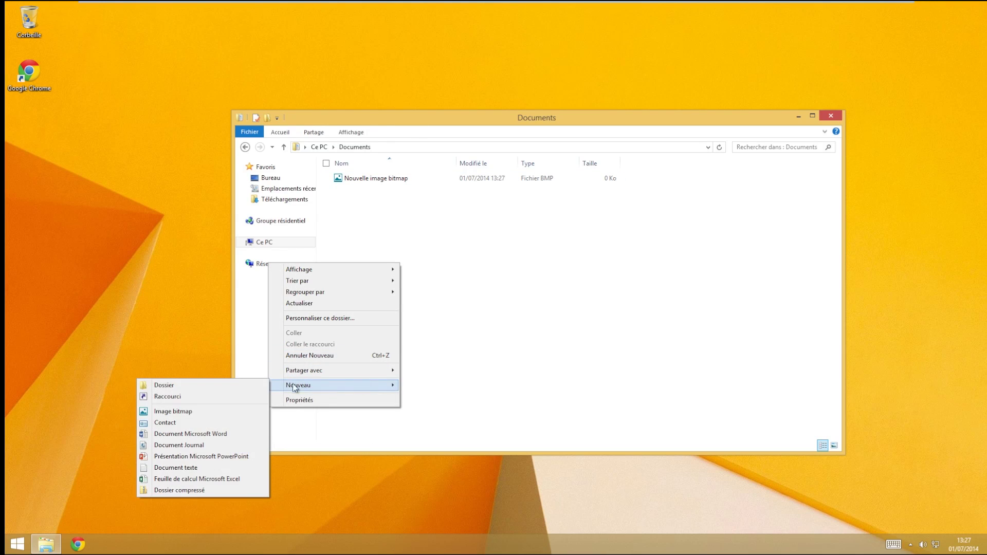
click(192, 423)
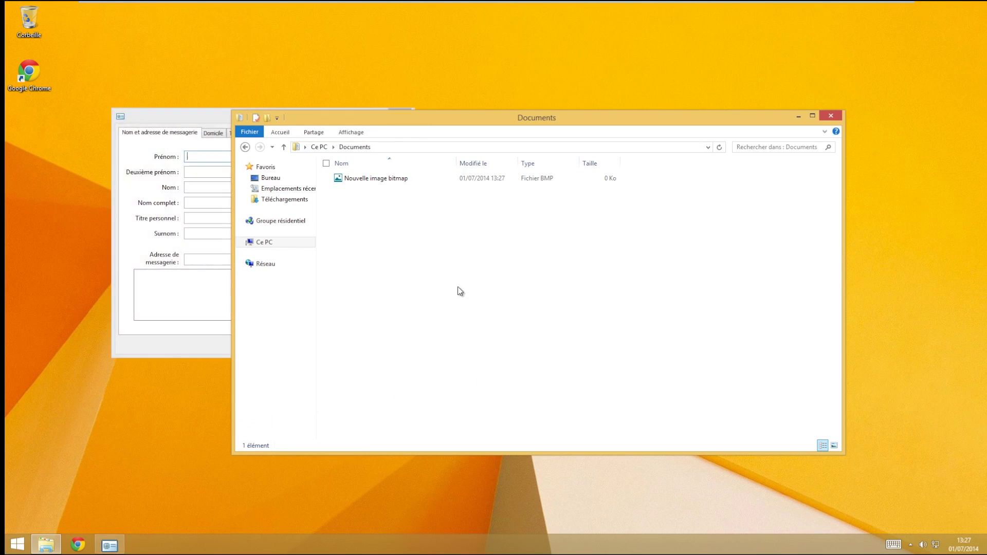
click(122, 117)
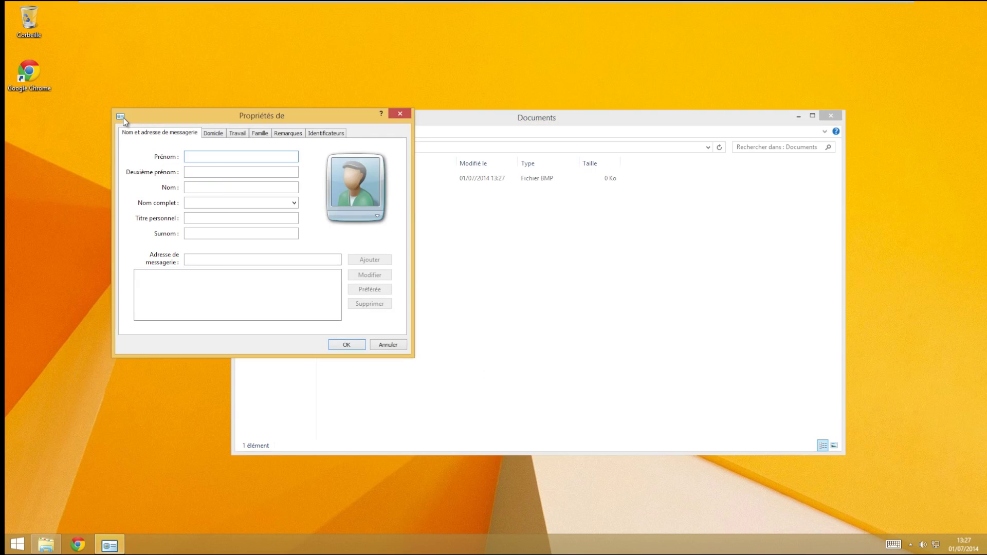
key(Escape)
Create a new Microsoft Word document and a new Microsoft Excel worksheet with their default names in the Documents folder
right_click(400, 308)
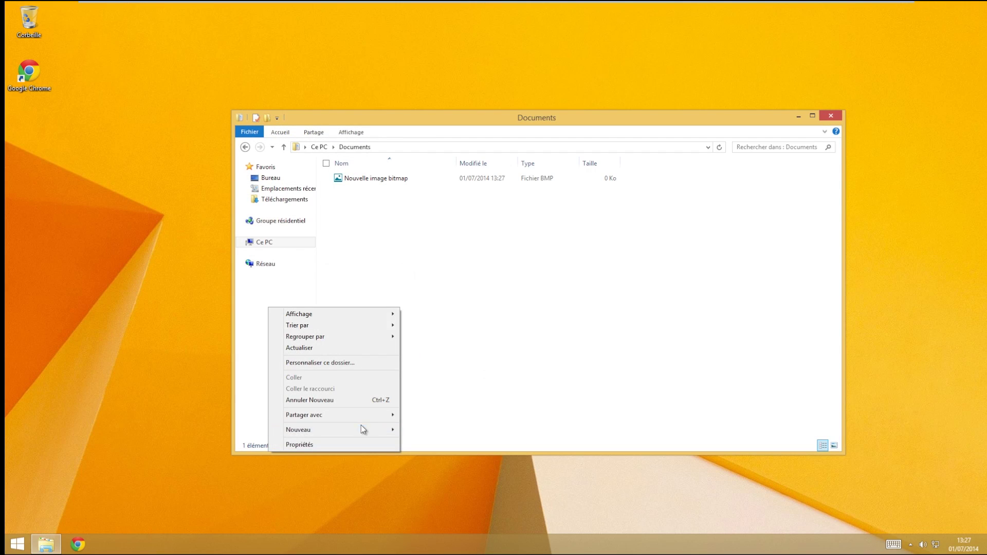
mouse_move(363, 430)
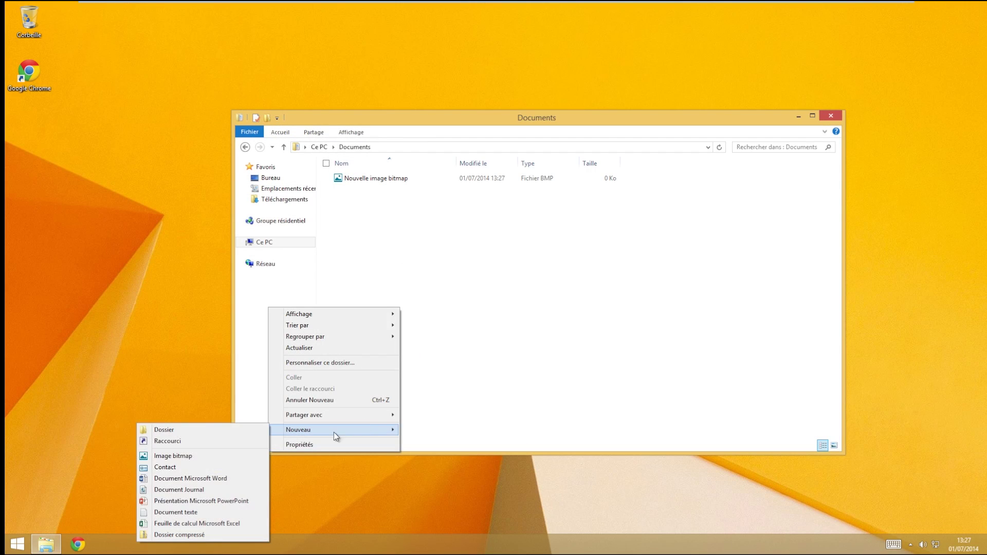
click(185, 478)
right_click(456, 278)
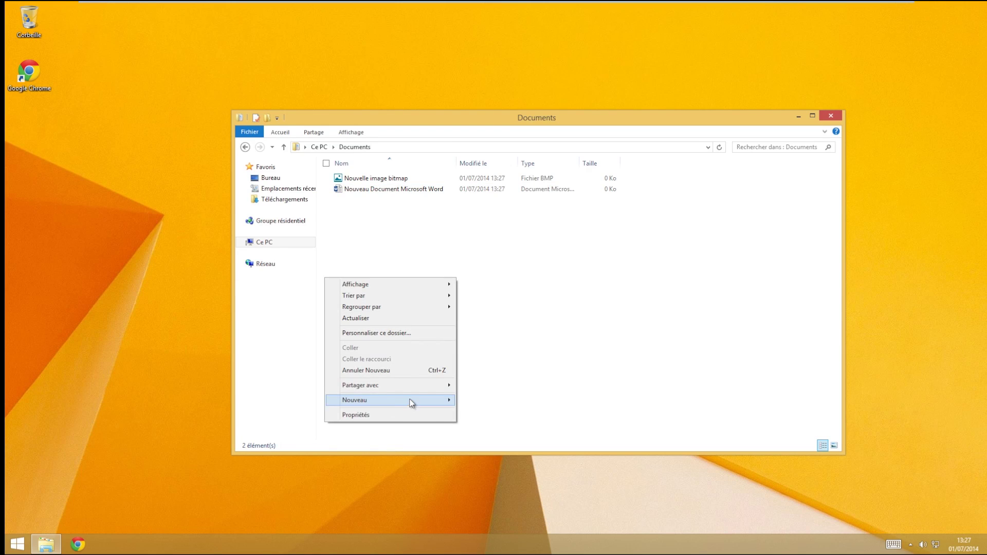
mouse_move(411, 401)
click(252, 493)
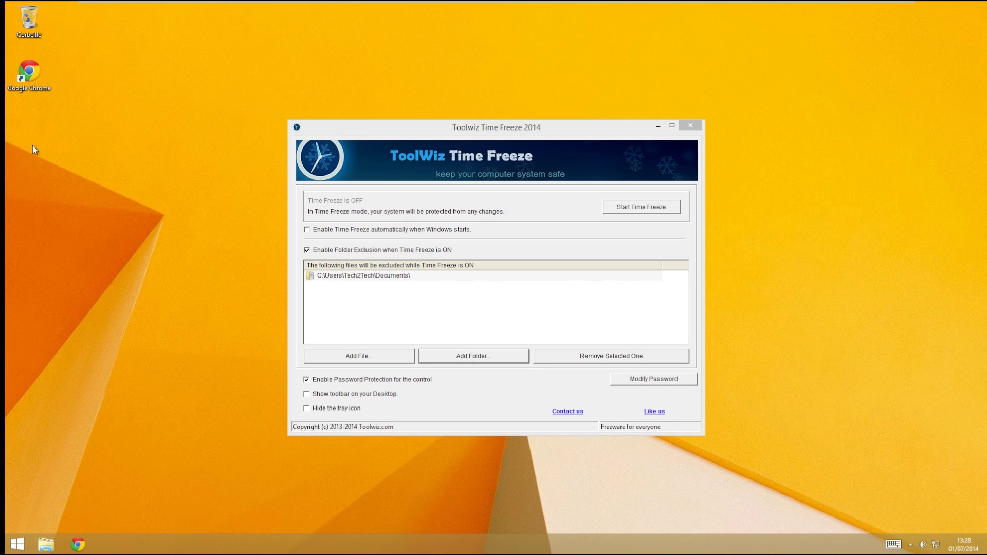
Create a new bitmap image and a new text document with their default names on the desktop
right_click(6, 146)
mouse_move(81, 229)
click(180, 254)
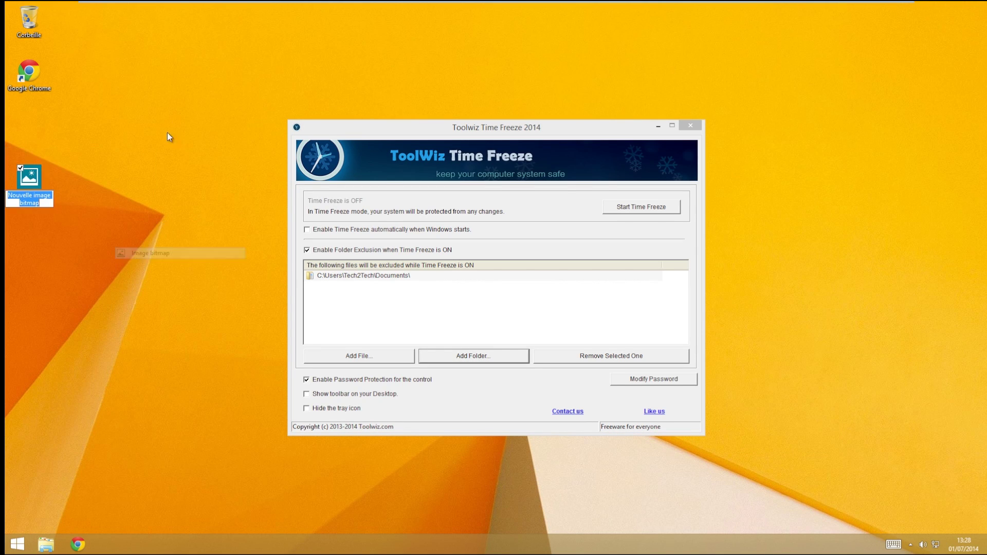
right_click(6, 123)
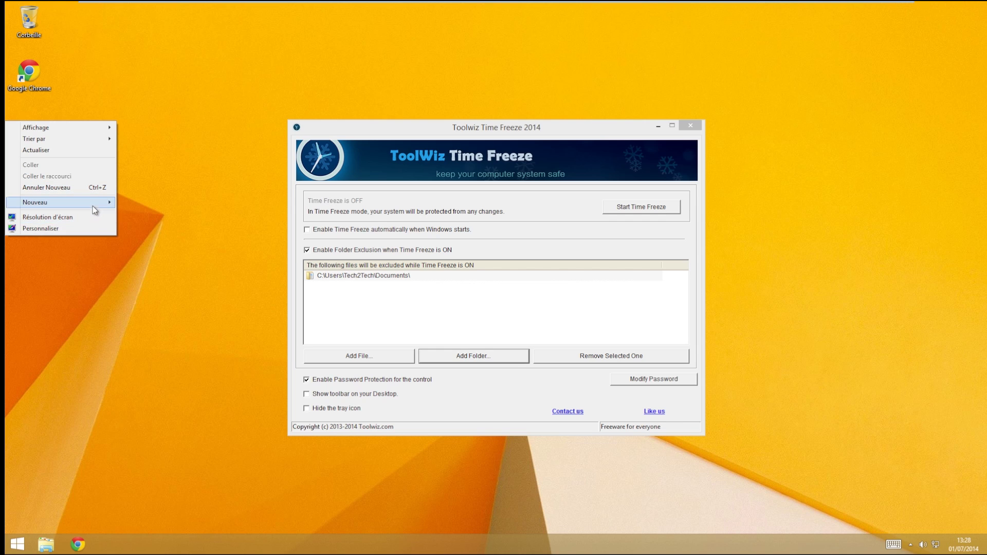
mouse_move(96, 204)
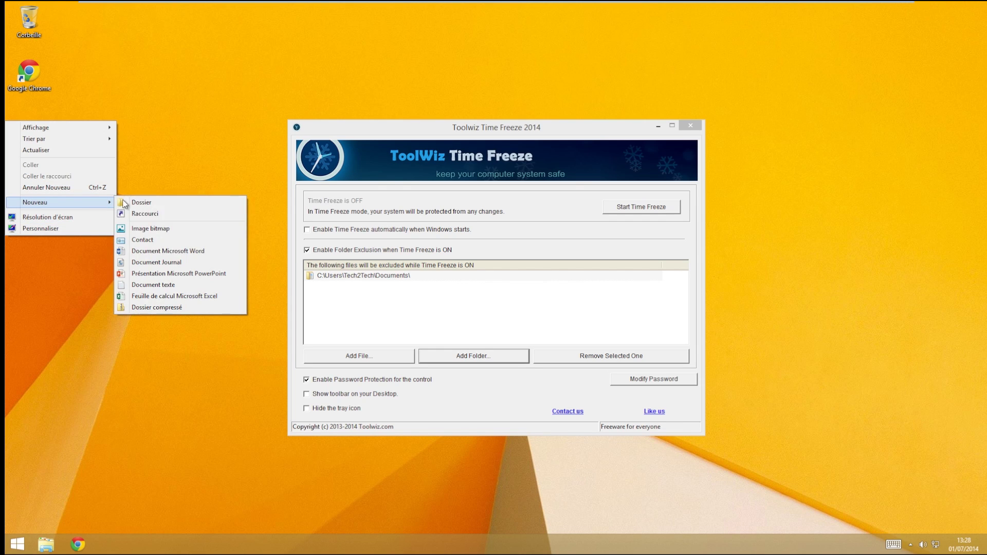
click(163, 285)
Create a new Microsoft Word document with its default name on the desktop
right_click(137, 170)
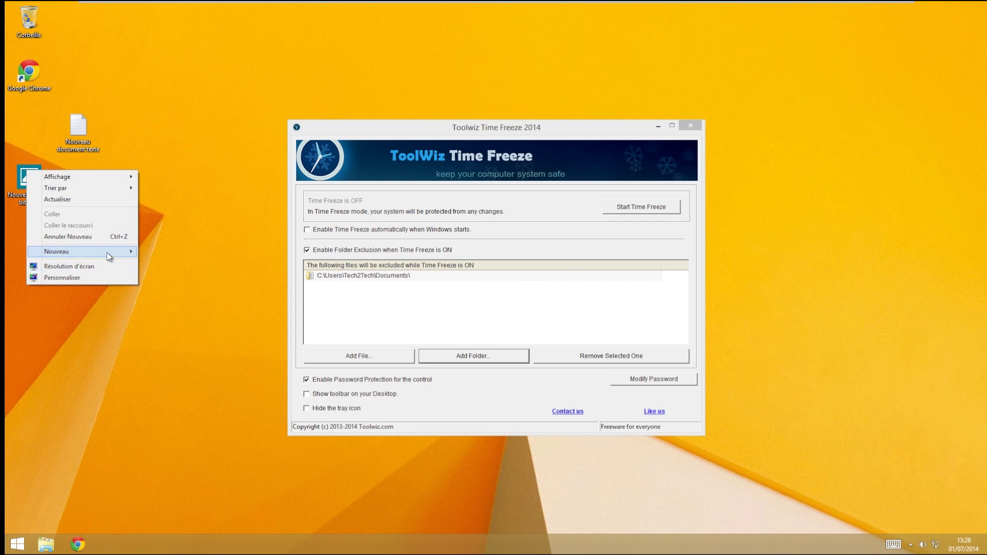
mouse_move(110, 251)
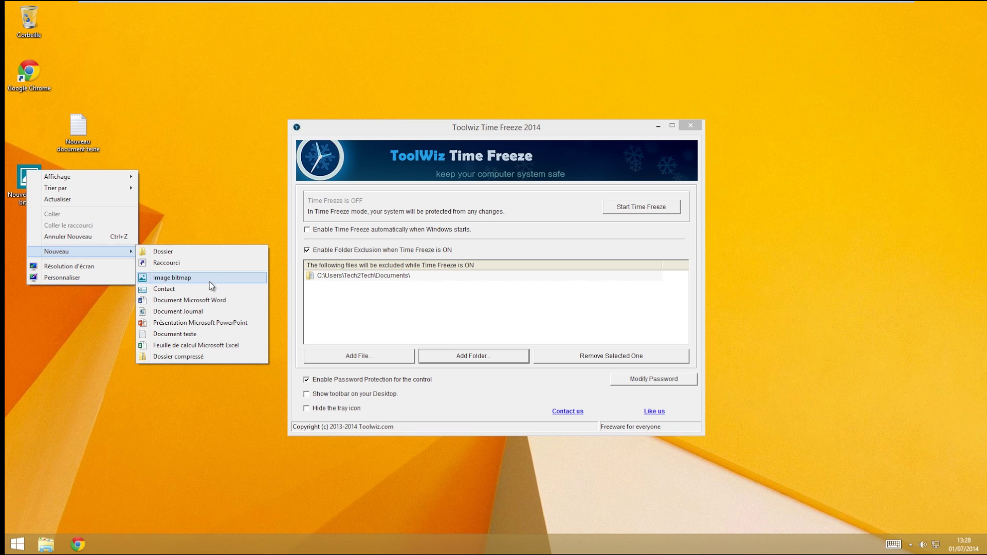
click(208, 300)
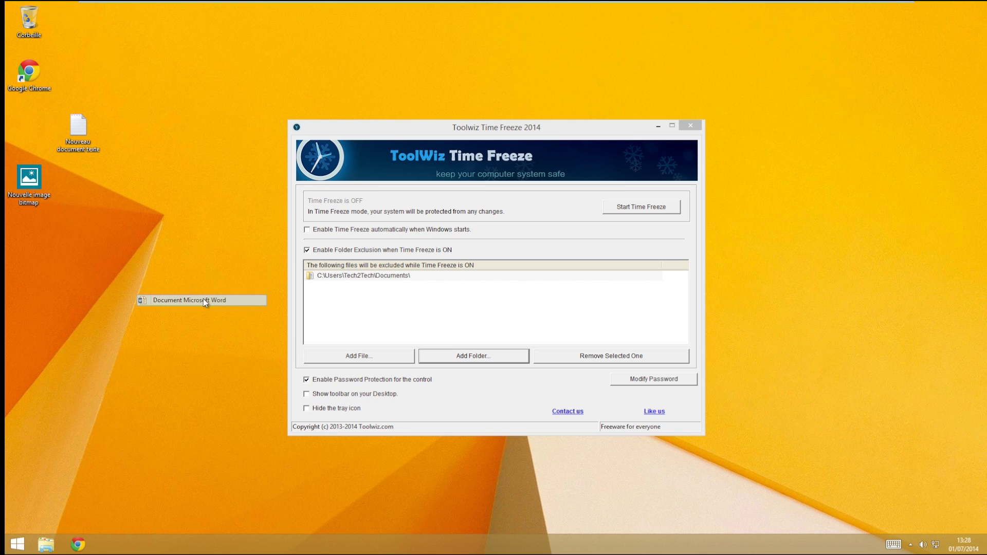
click(143, 230)
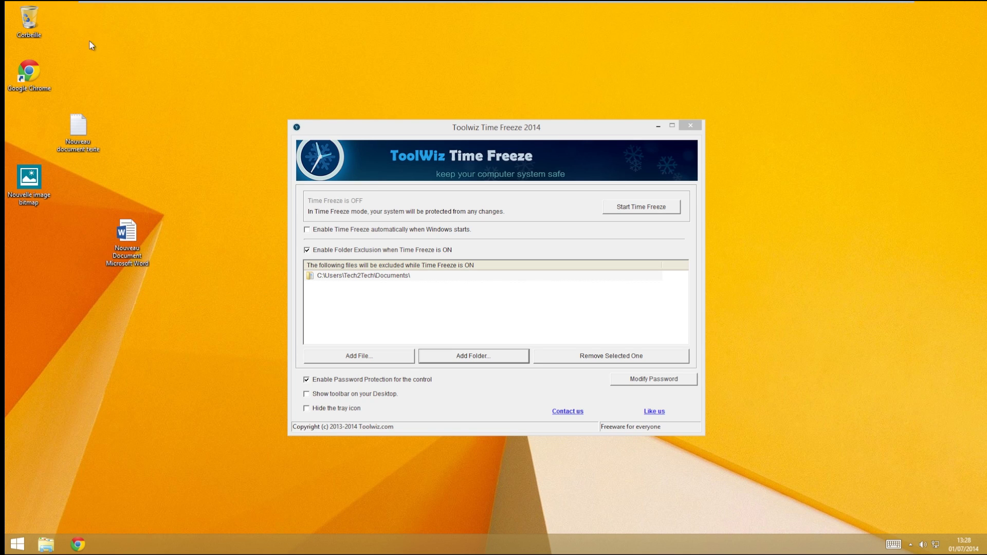
Delete the bitmap image, text document and Word document from the desktop, and empty the Recycle Bin
click(52, 82)
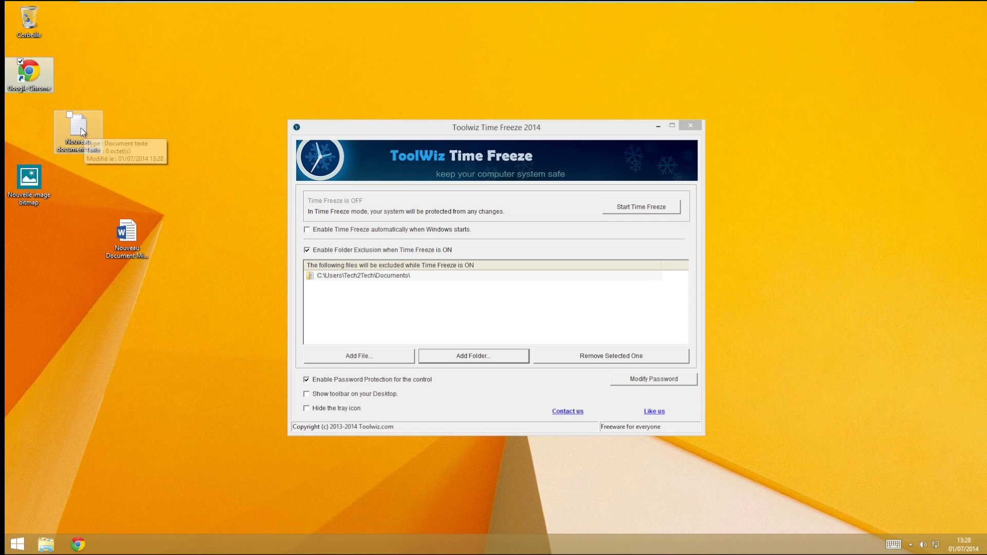
drag(95, 137, 78, 133)
drag(172, 118, 23, 285)
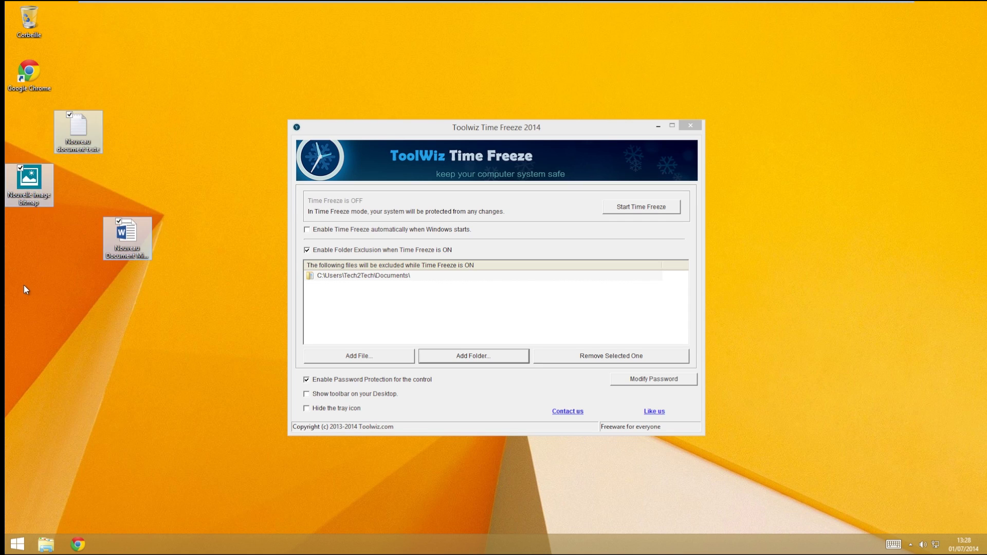
key(Delete)
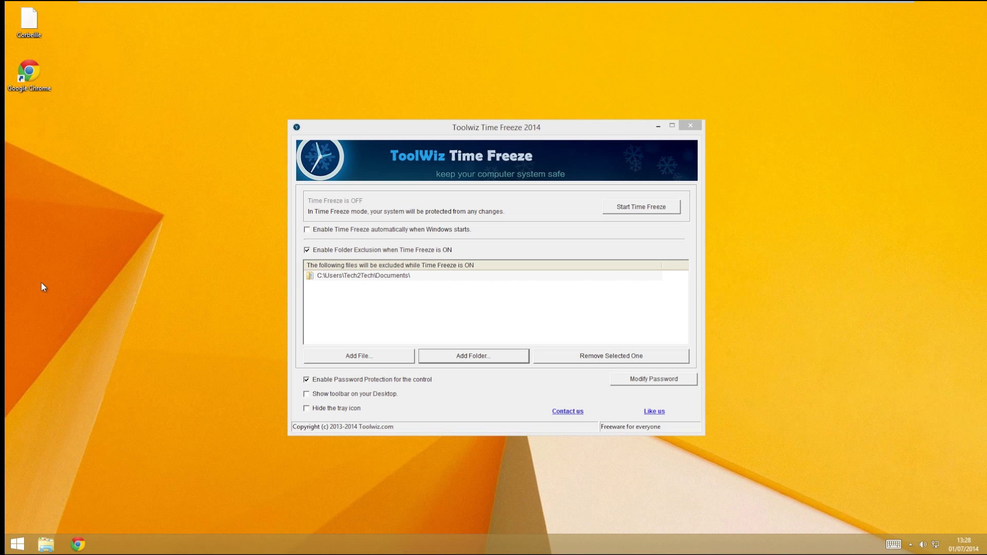
right_click(39, 18)
click(53, 36)
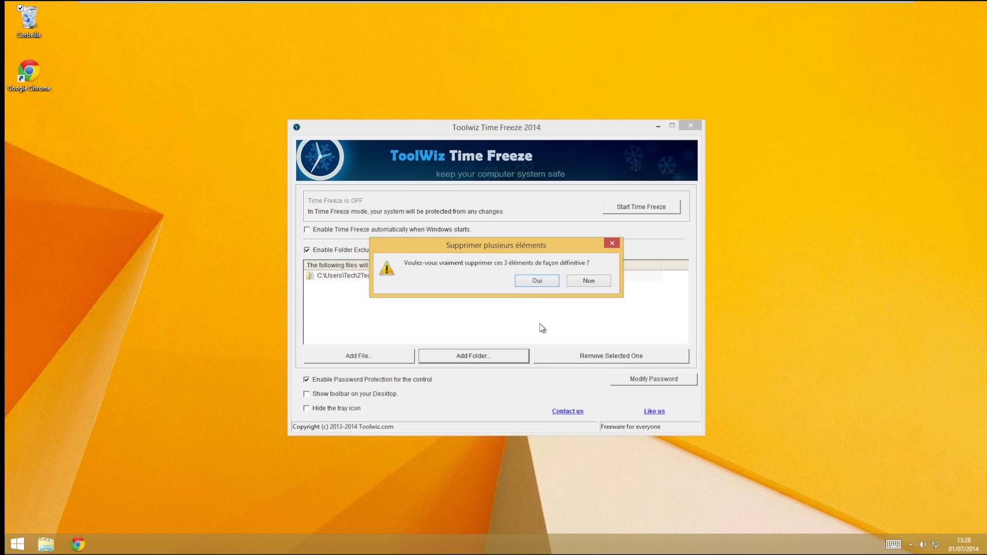
click(537, 281)
Show the Time Freeze toolbar on the desktop, move it beside the control window, and turn the toolbar option off again
click(380, 280)
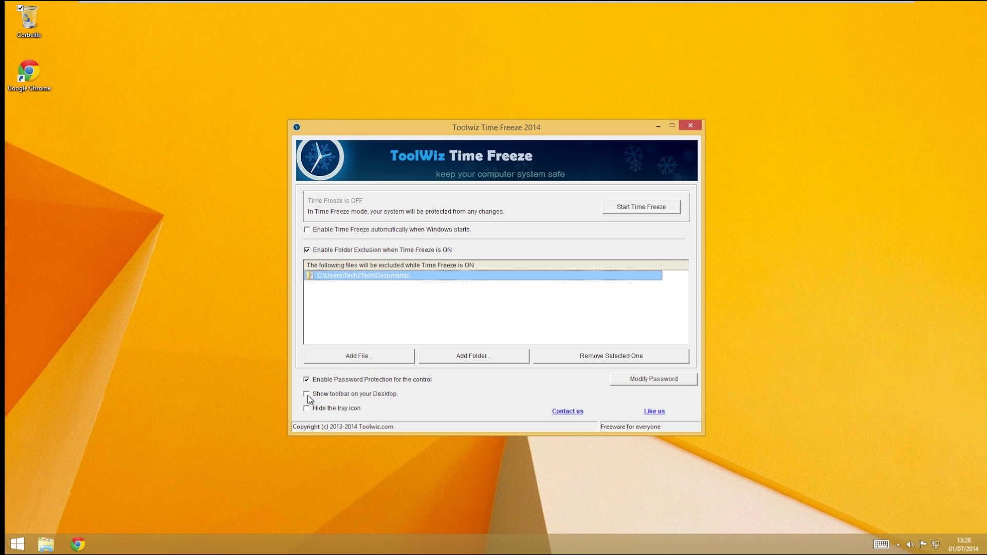
click(307, 394)
drag(514, 40, 111, 259)
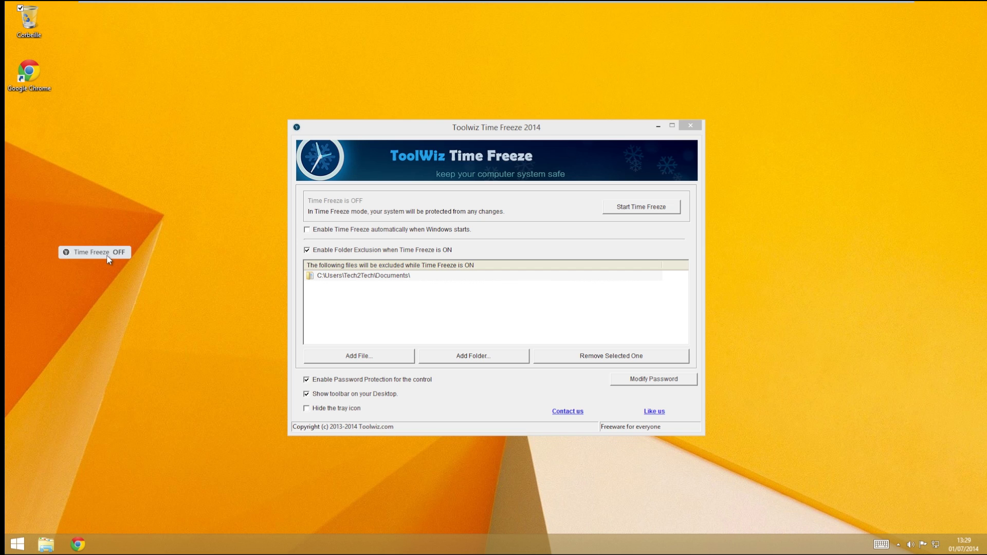
click(324, 393)
Hide the Time Freeze tray icon, check the hidden notification icons, and turn the hiding option off again
click(342, 408)
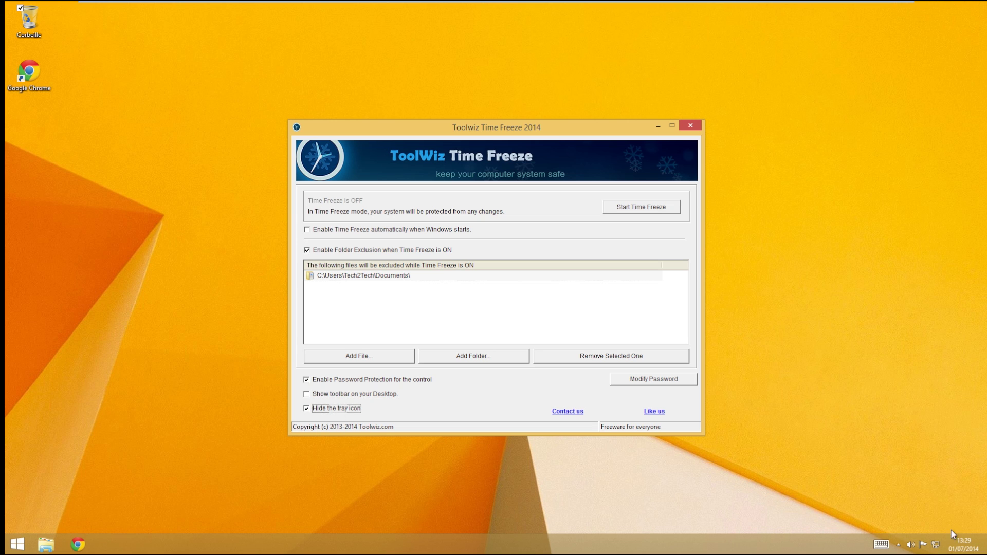
click(898, 544)
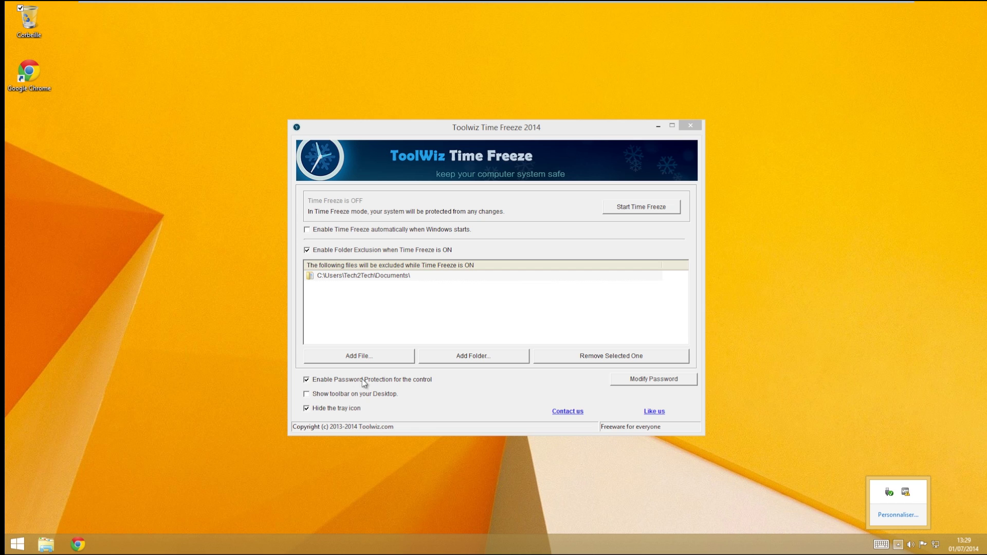
click(344, 409)
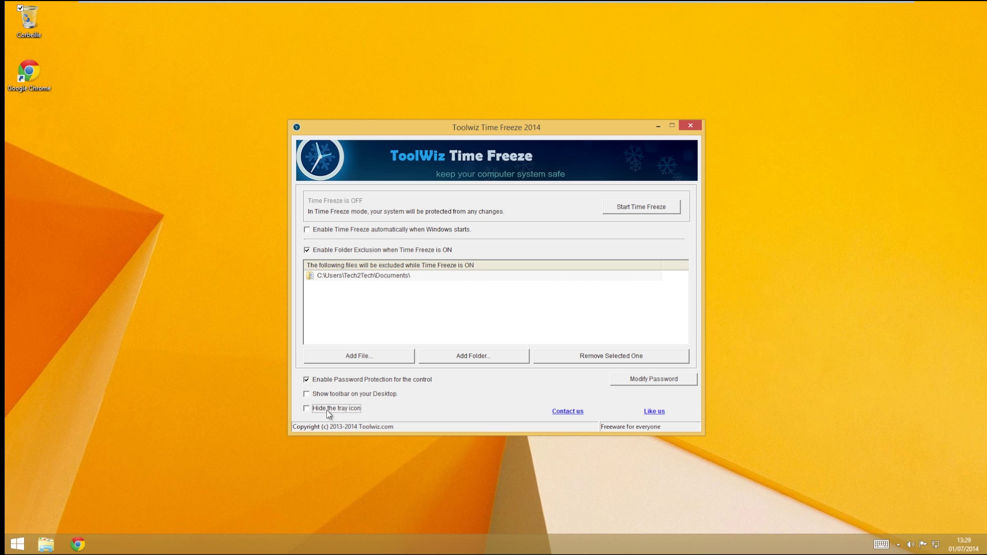
click(800, 418)
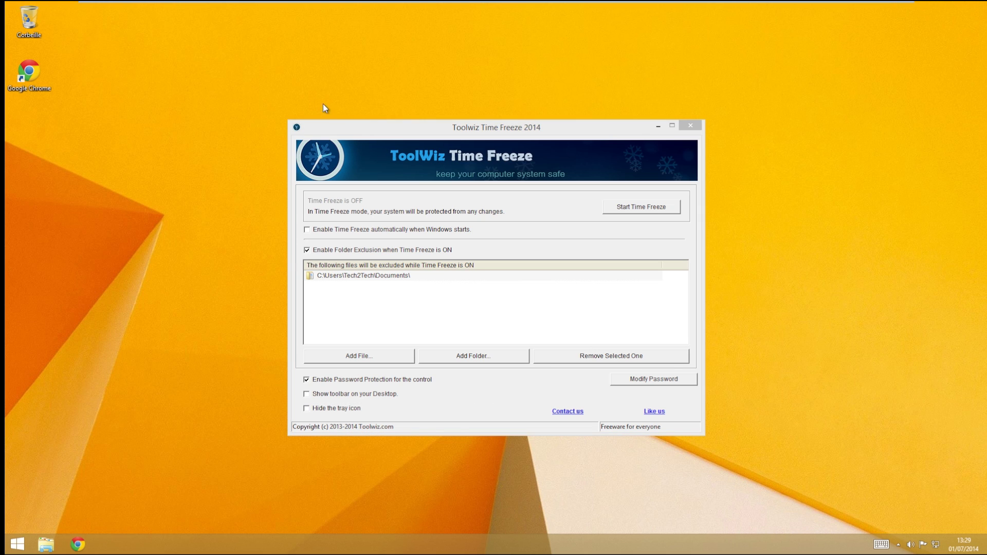
Start Time Freeze and confirm turning it on
mouse_move(40, 118)
mouse_down()
mouse_move(75, 225)
mouse_move(74, 173)
mouse_move(70, 218)
mouse_up()
click(660, 205)
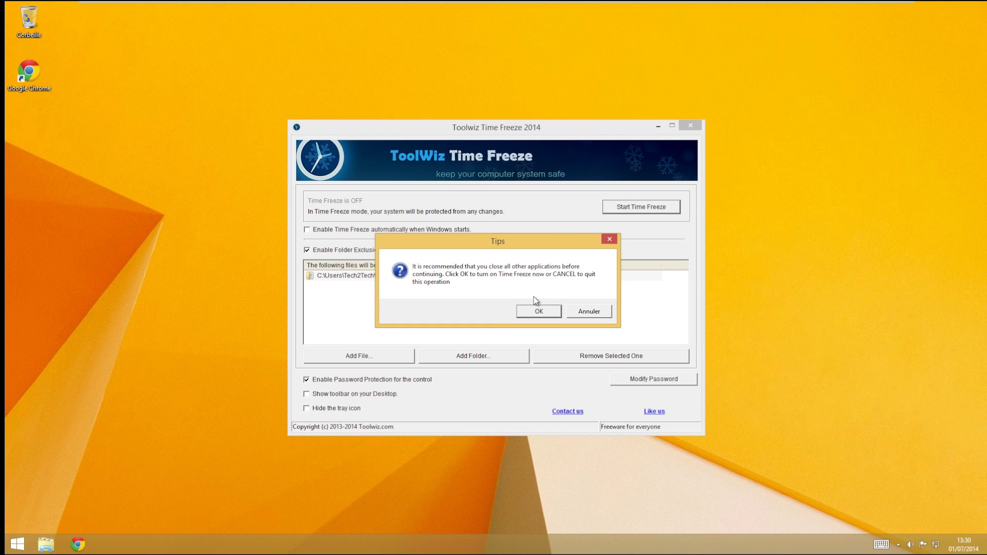
click(535, 311)
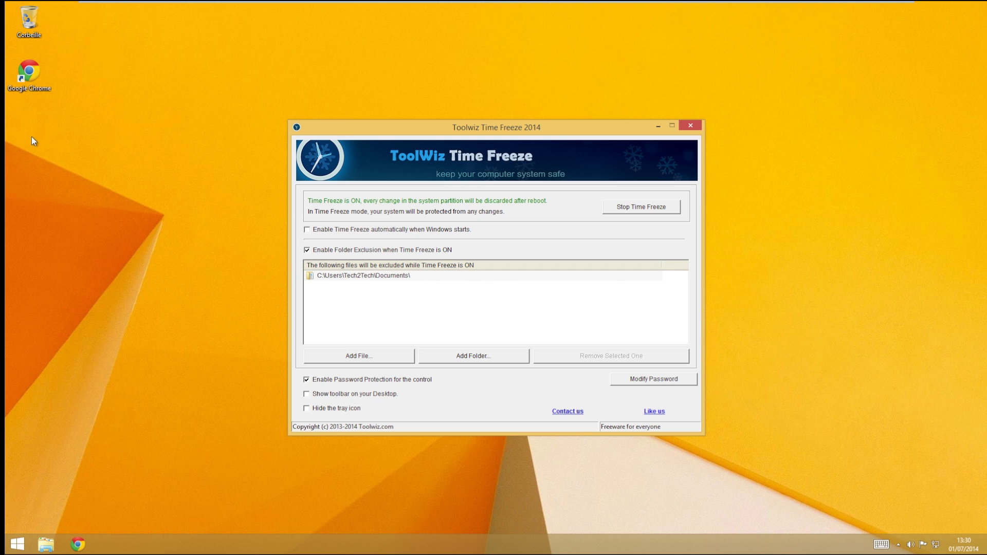
With Time Freeze on, create a new bitmap image with its default name on the desktop
right_click(38, 115)
mouse_move(72, 186)
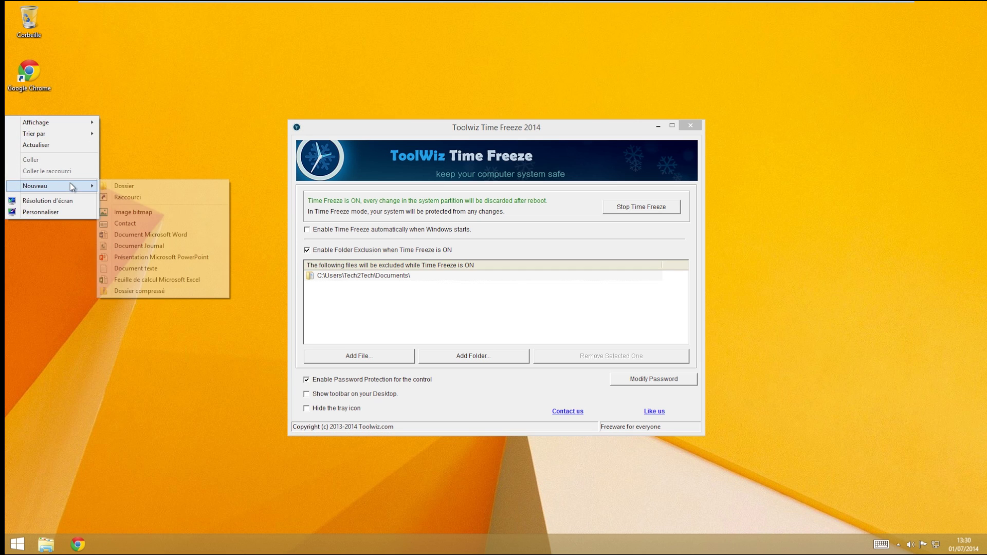
click(144, 213)
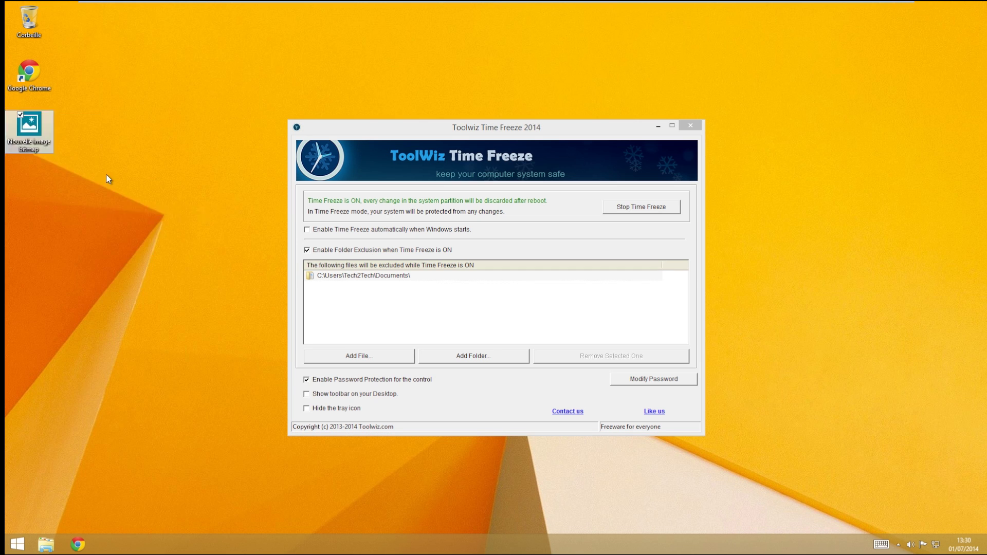
right_click(91, 166)
mouse_move(88, 249)
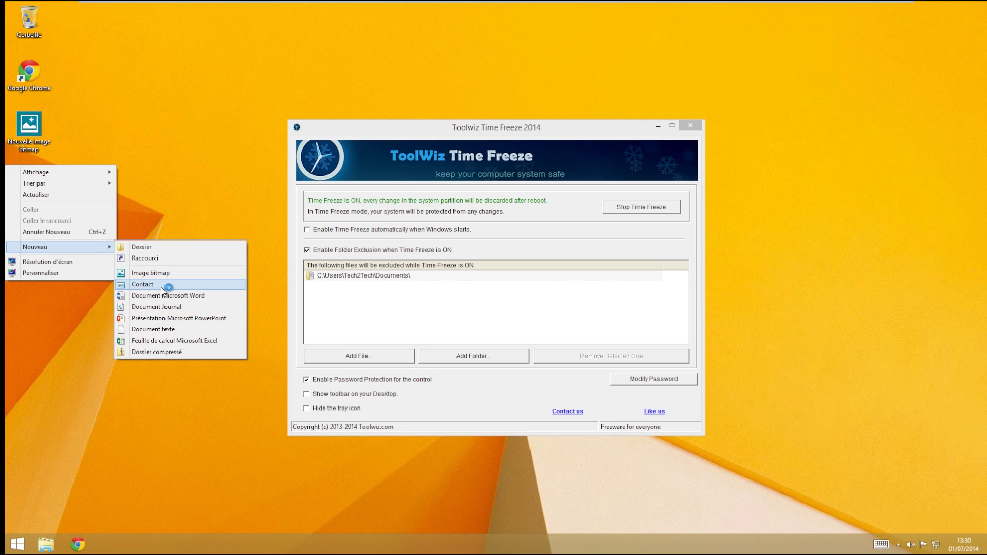
click(161, 287)
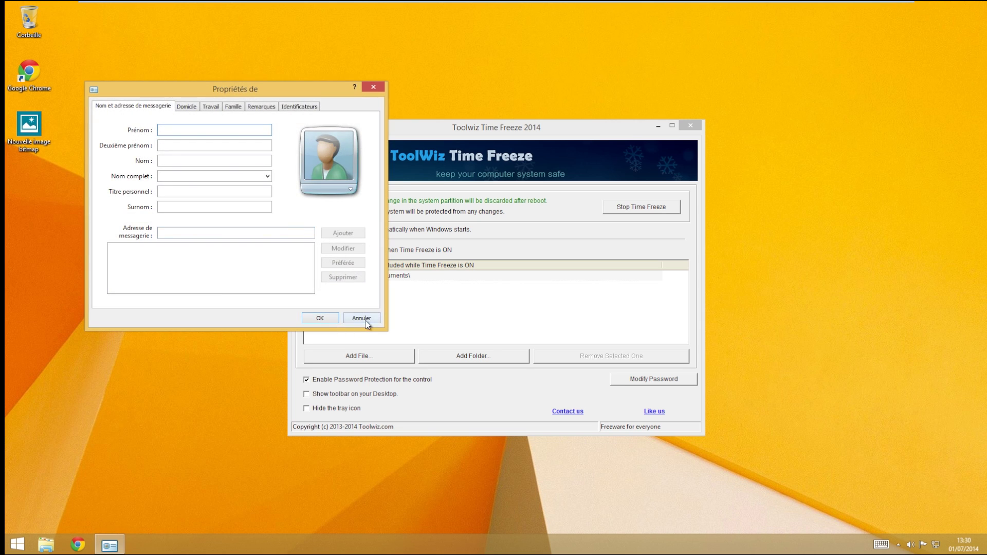
click(366, 320)
Create a new Microsoft Word document and a new Microsoft Excel worksheet with their default names on the desktop
right_click(59, 168)
mouse_move(71, 250)
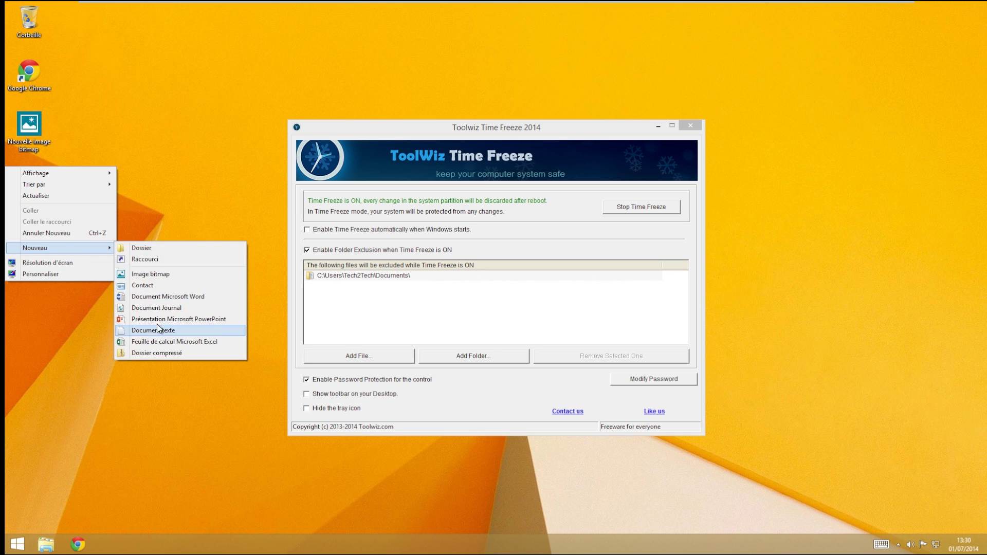
click(169, 297)
right_click(123, 207)
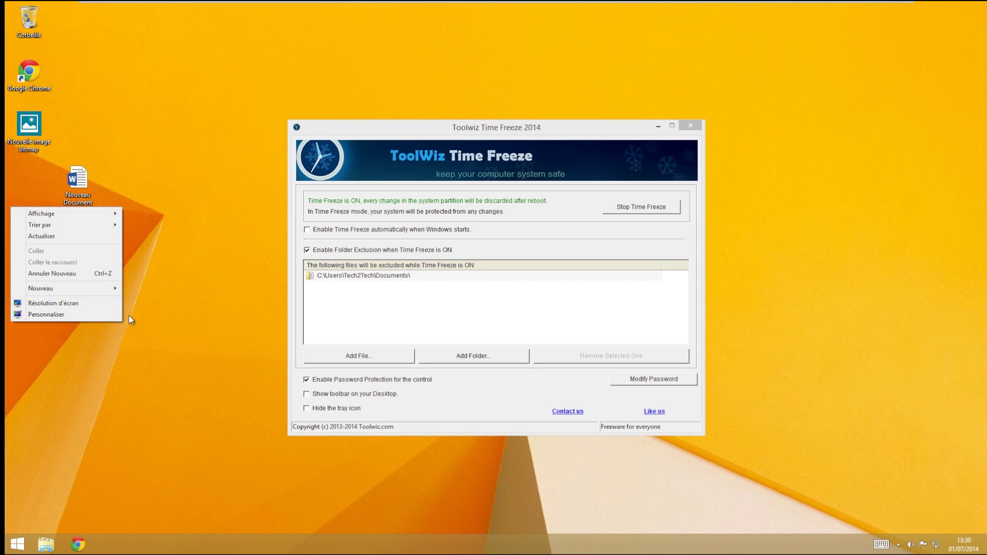
mouse_move(78, 287)
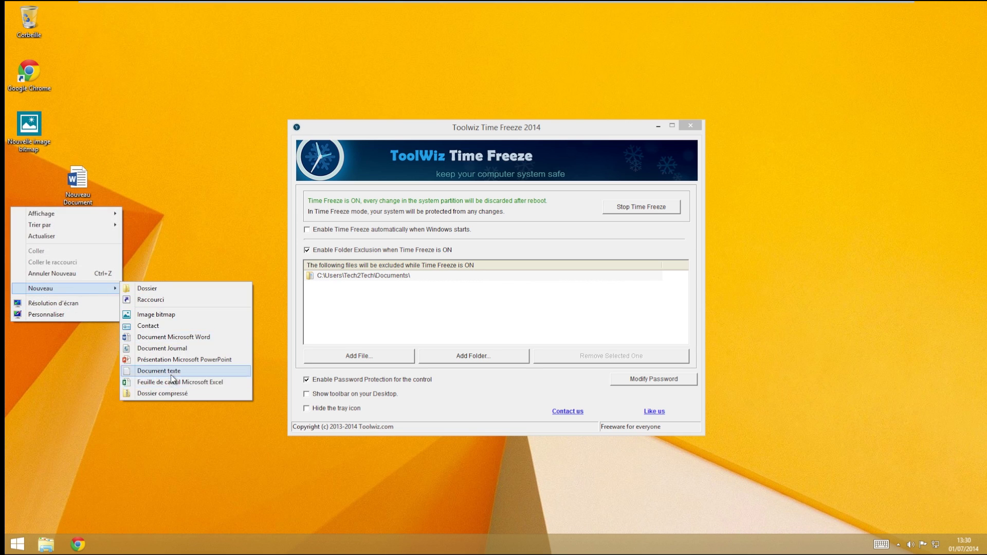
click(172, 381)
click(83, 285)
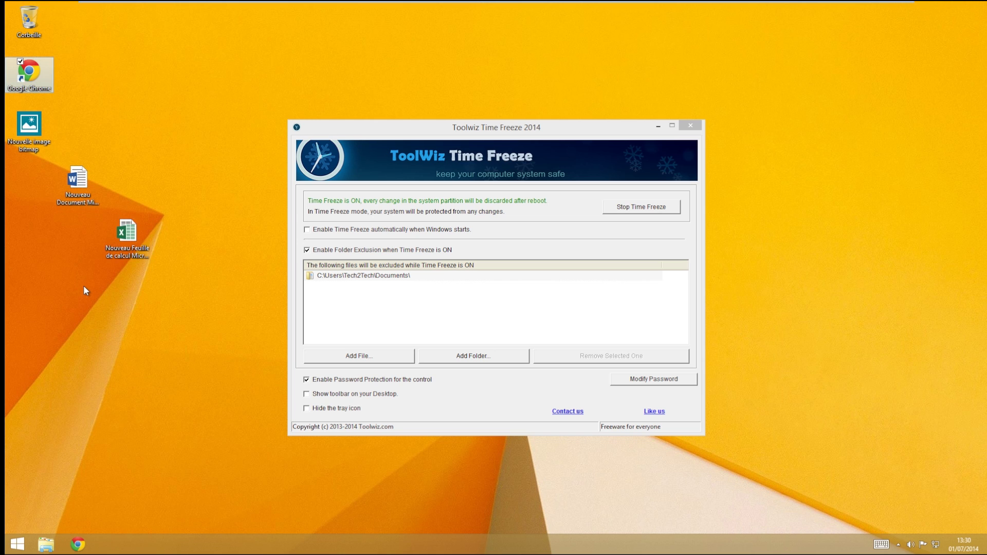
Permanently delete the Google Chrome desktop shortcut by emptying the Recycle Bin, and select the three new desktop files
key(Delete)
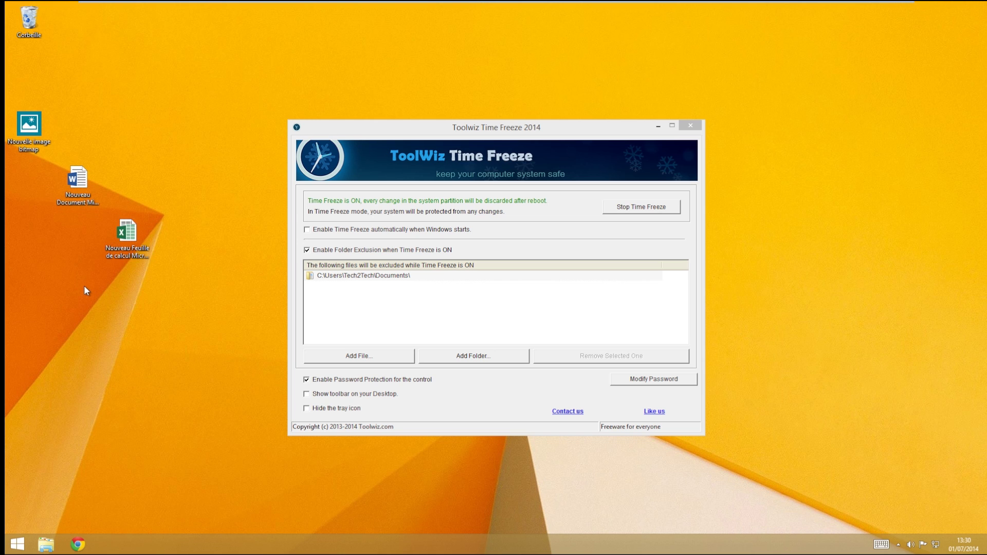
right_click(39, 20)
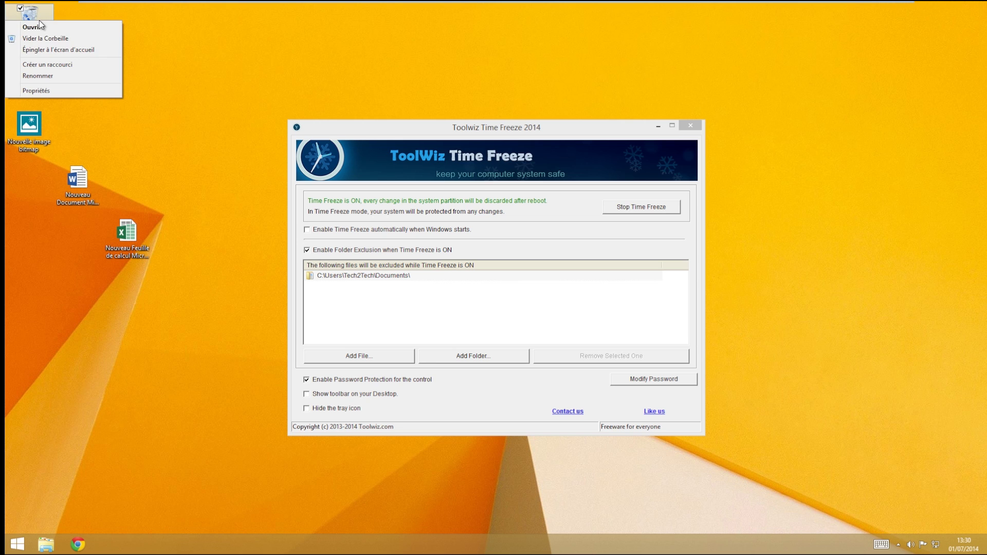
click(70, 38)
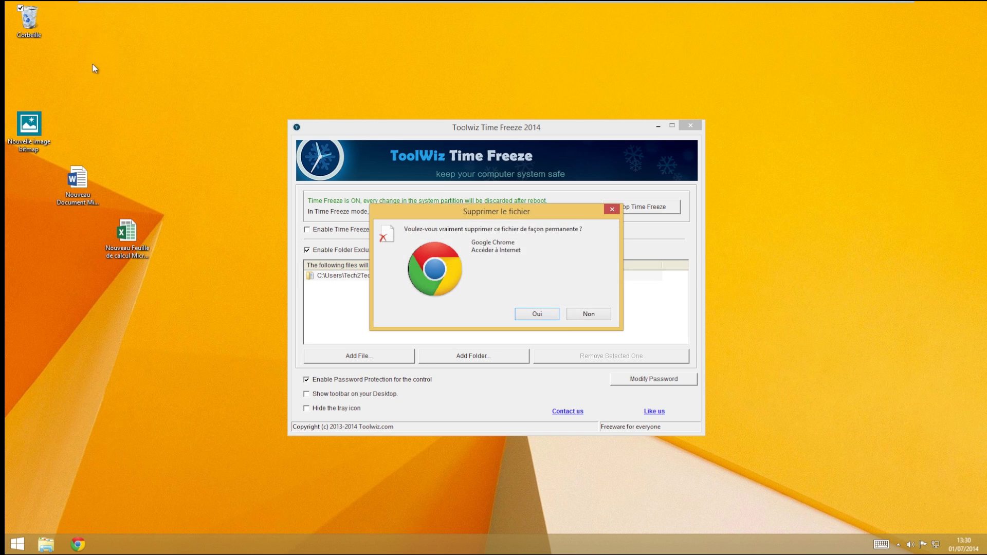
click(539, 315)
drag(233, 94, 33, 282)
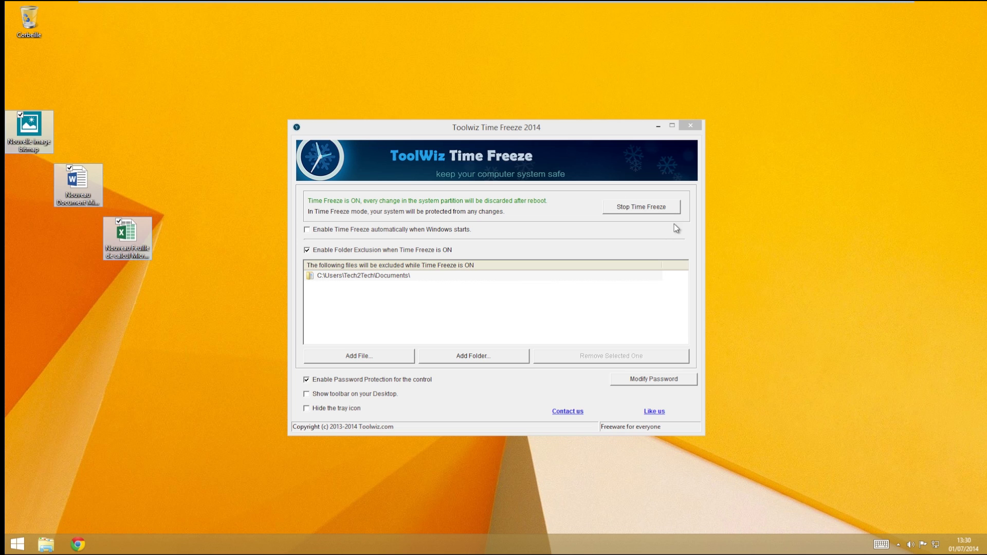
Deselect the new desktop files, reboot the computer with Time Freeze on, and return to the desktop
click(745, 261)
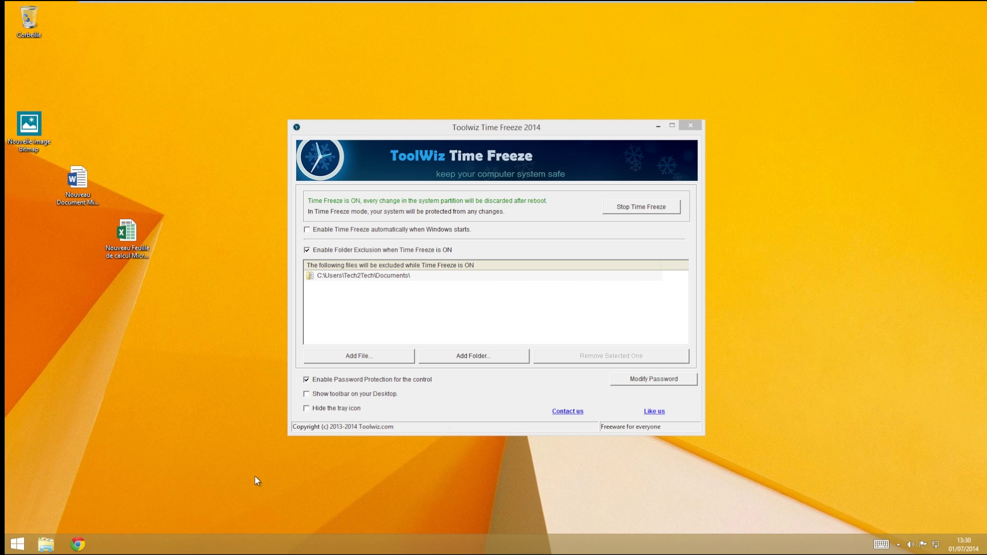
right_click(20, 544)
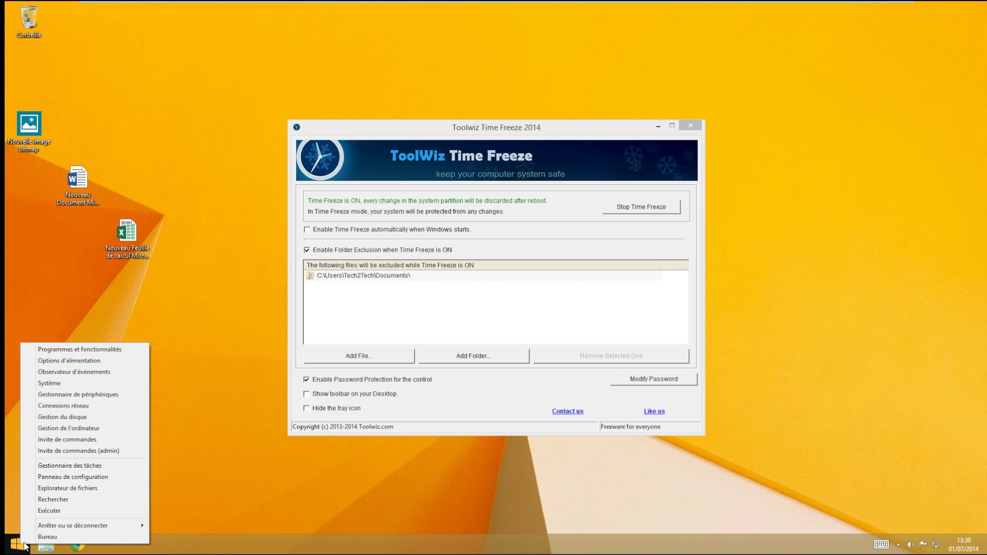
mouse_move(69, 527)
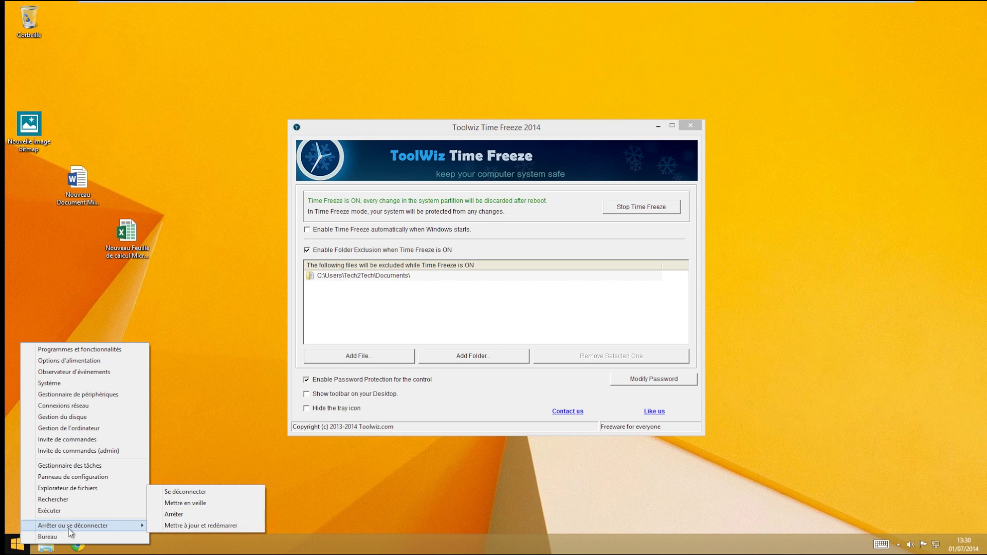
click(198, 516)
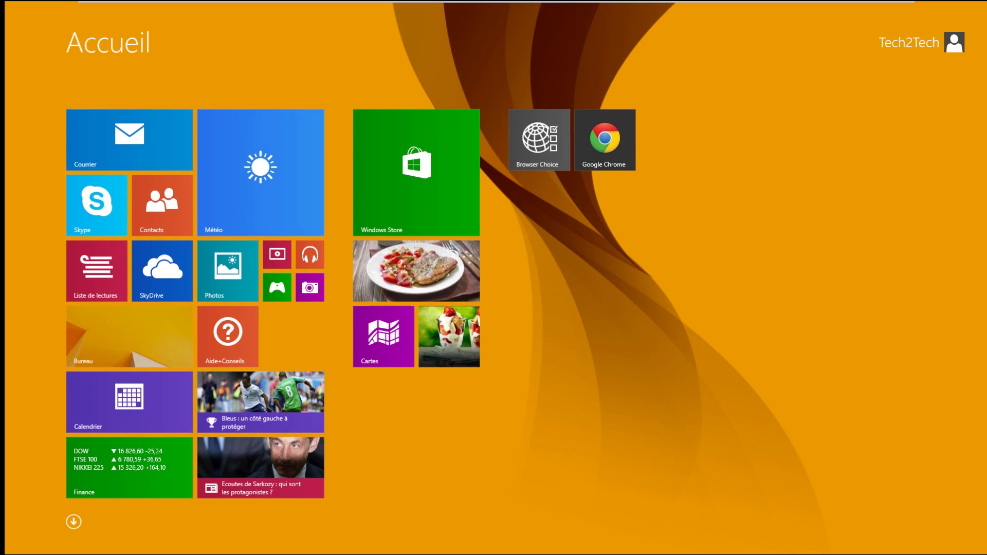
click(152, 337)
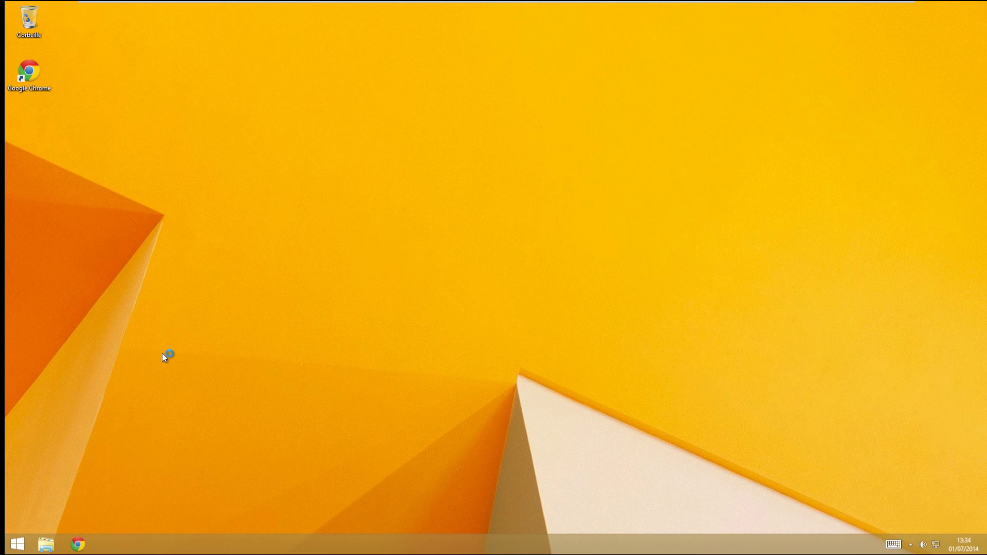
Check the Google Chrome shortcut on the desktop and the three files in the Documents folder, and close the folder window
click(41, 77)
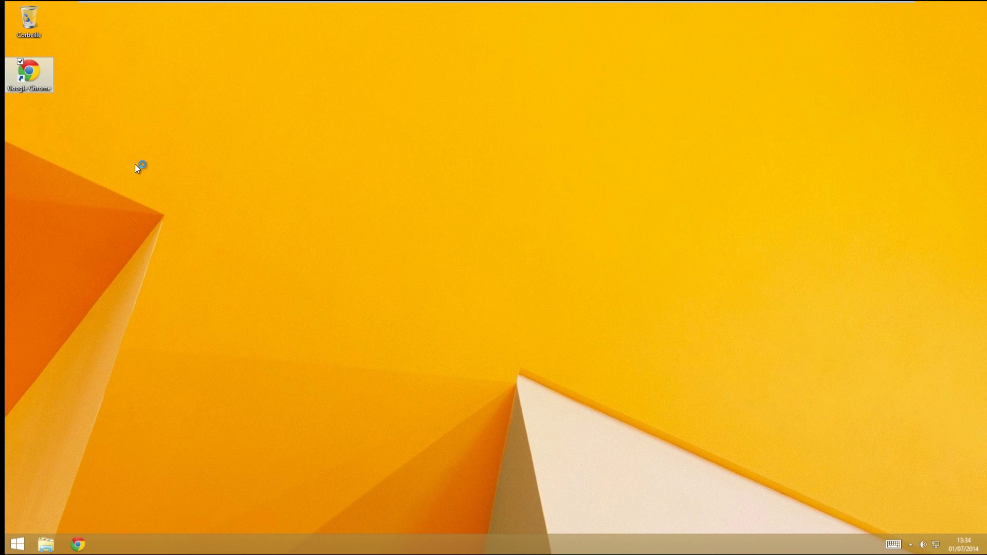
click(257, 163)
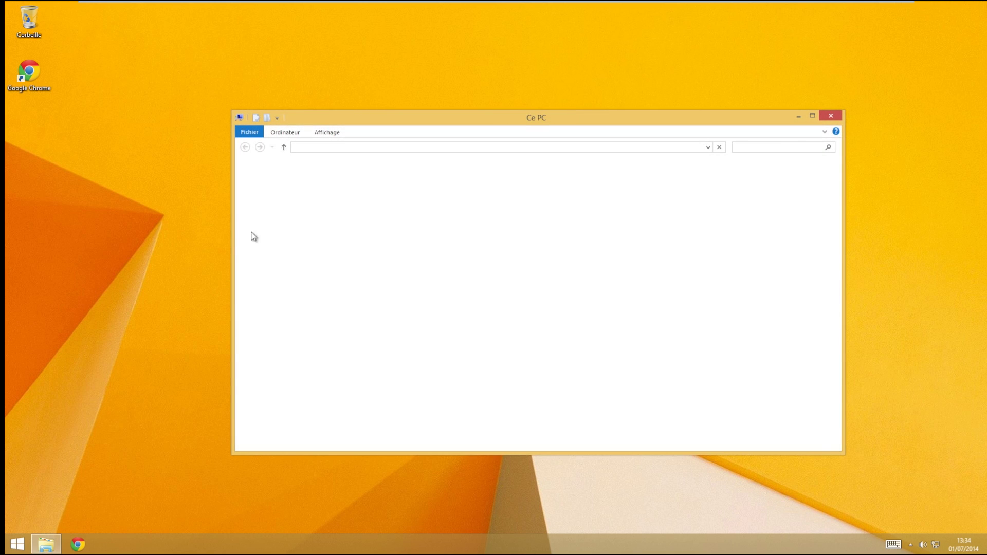
double_click(491, 189)
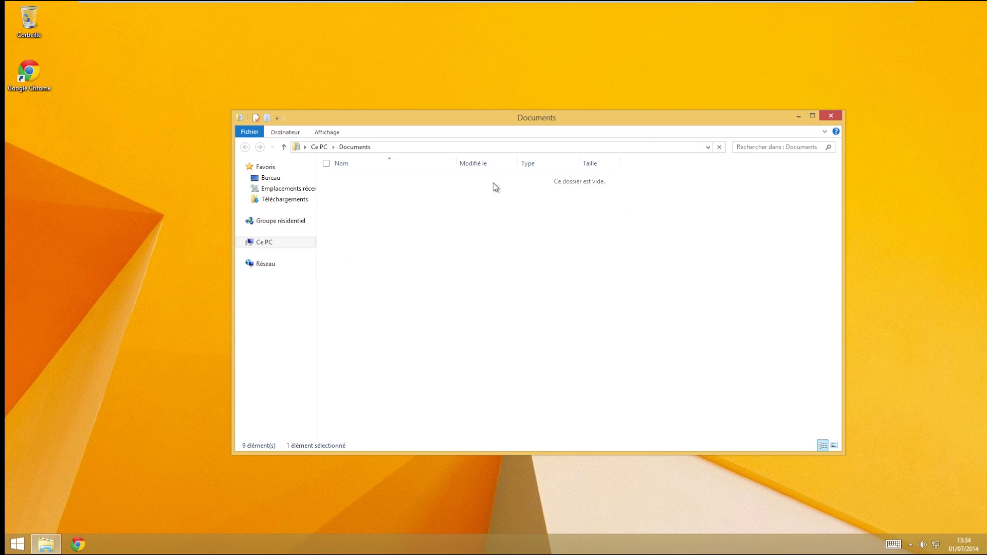
drag(378, 178, 428, 239)
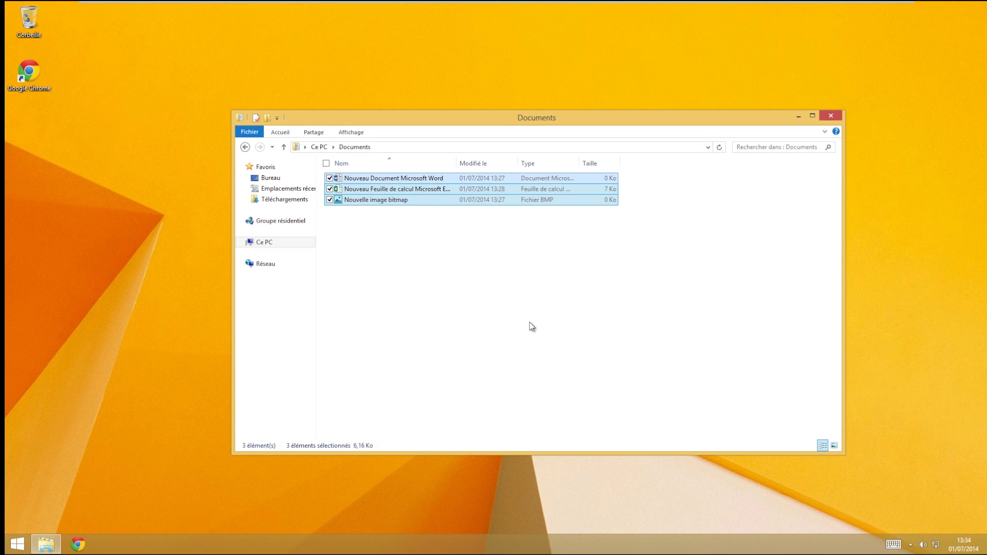
click(532, 326)
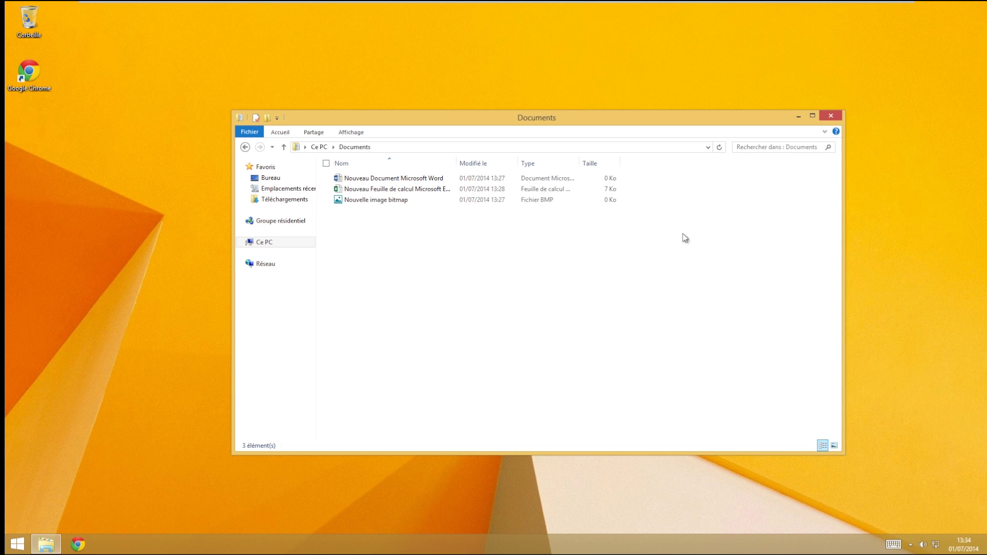
click(830, 116)
Open the Toolwiz Time Freeze control window from its notification area entry, entering the access password until it is accepted
click(910, 545)
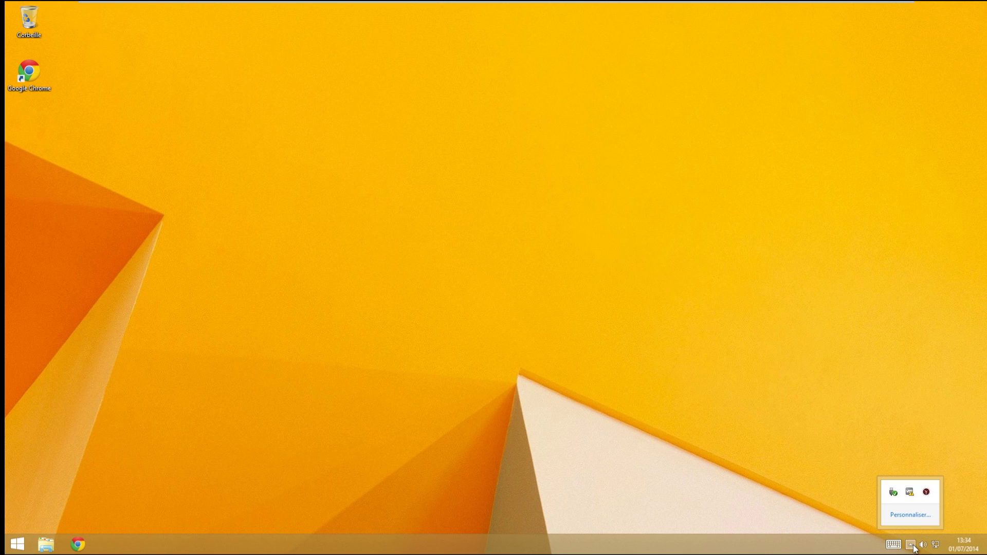
click(926, 493)
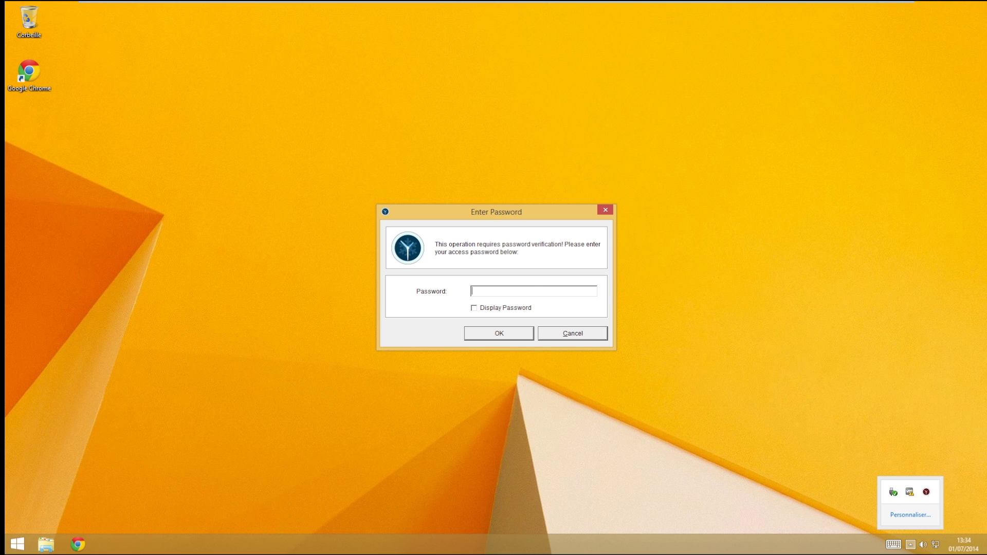
text(******)
key(Return)
key(BackSpace)
key(BackSpace)
key(BackSpace)
key(BackSpace)
key(BackSpace)
key(BackSpace)
text(******)
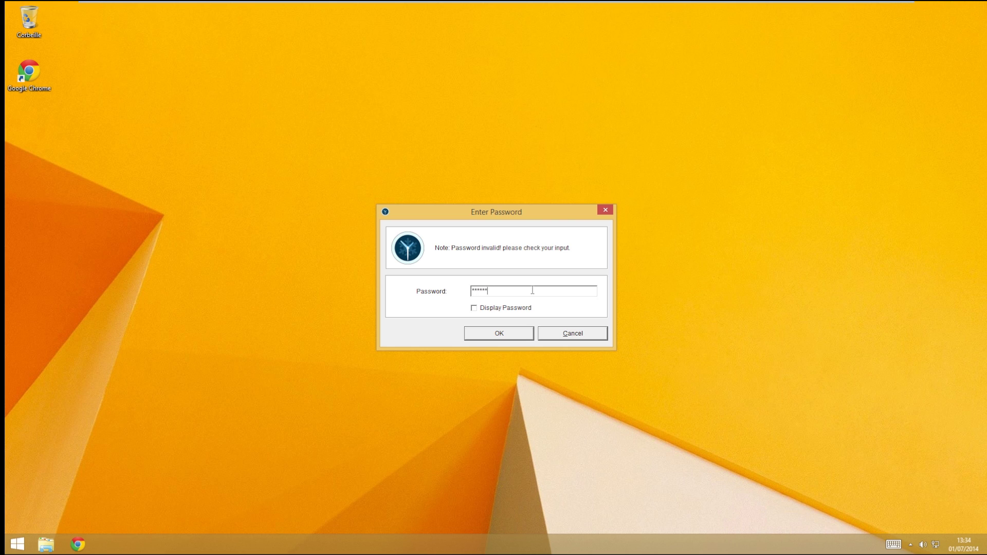
click(499, 334)
text(******)
key(Return)
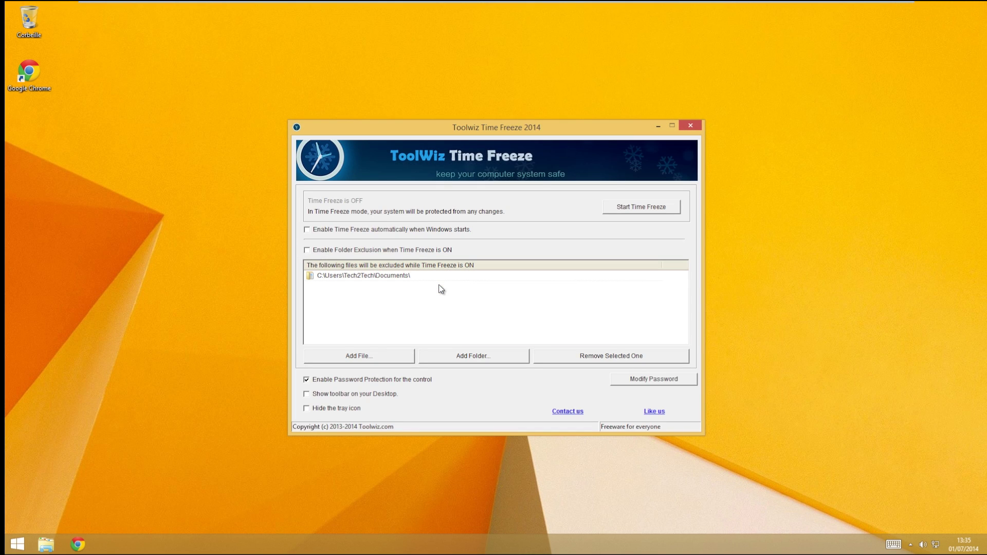